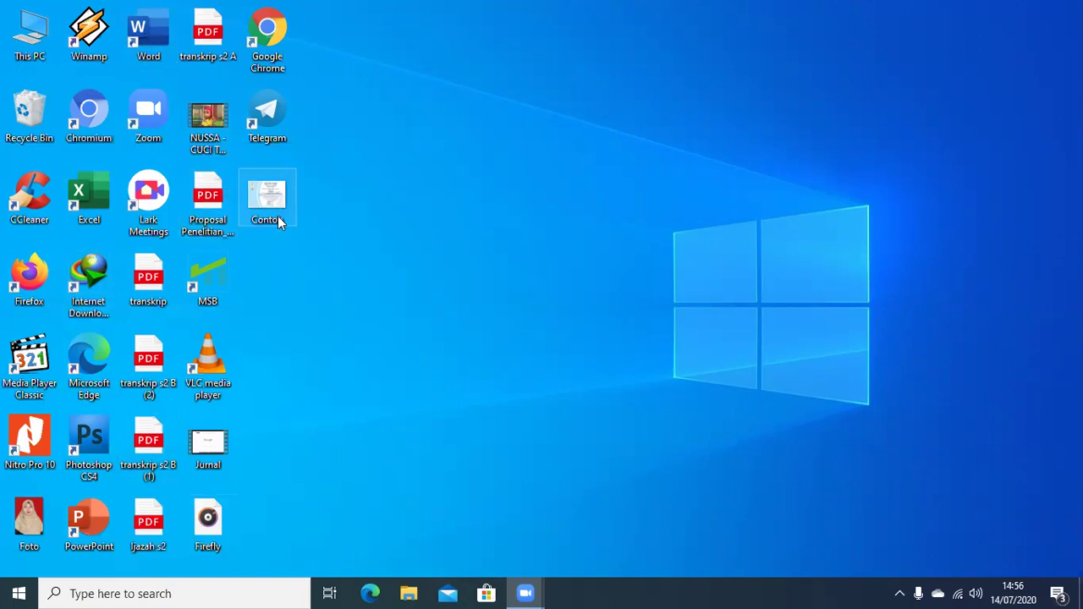
# Create a blank document in Word and open the Contoh certificate image from the desktop in the photo viewer
pyautogui.doubleClick(268, 191)
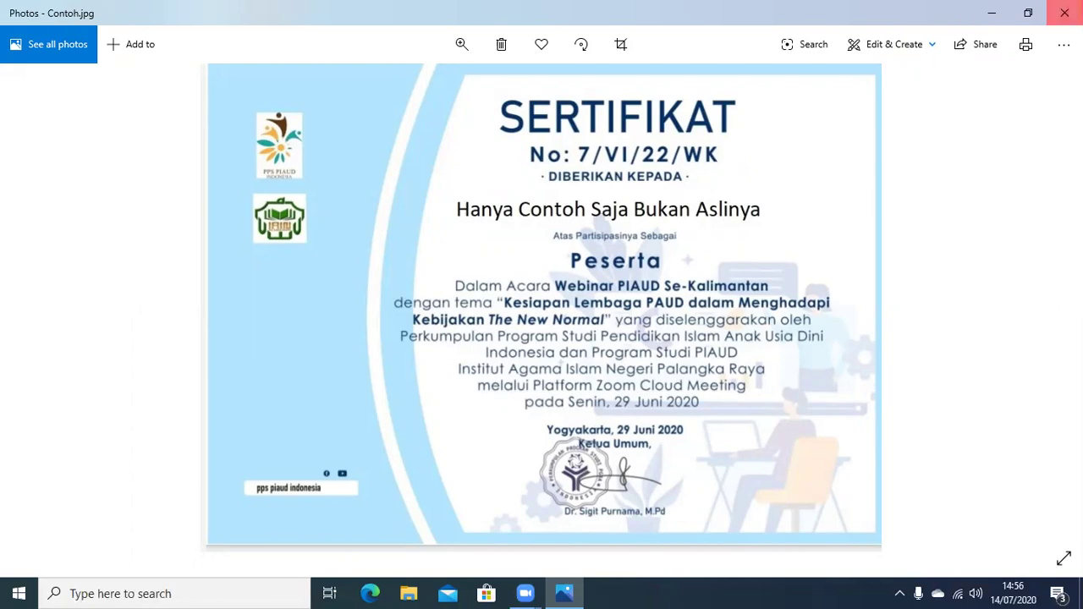
pyautogui.click(1065, 13)
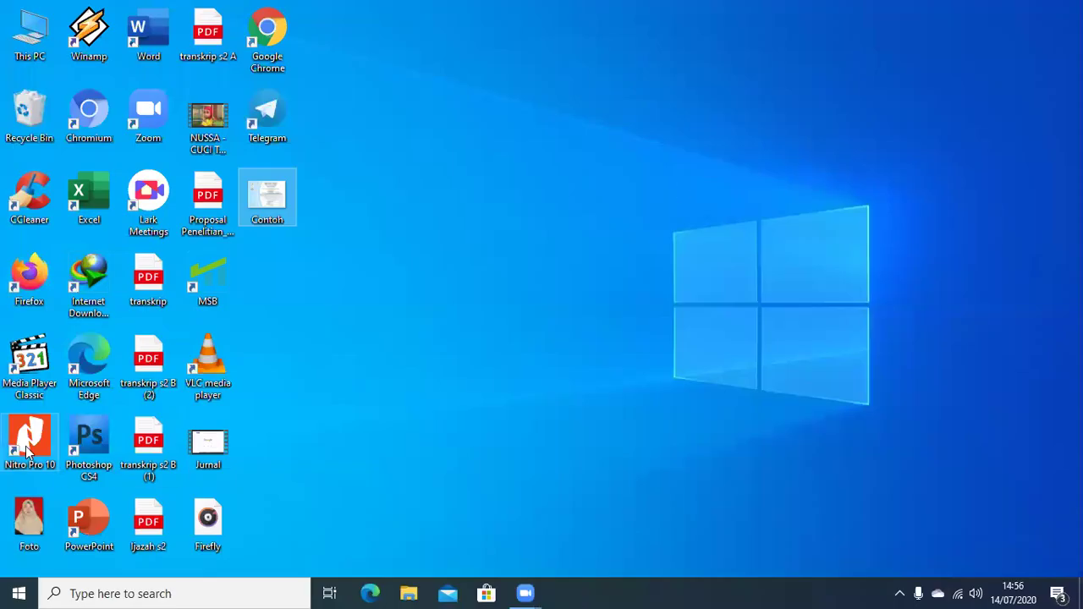
pyautogui.doubleClick(139, 34)
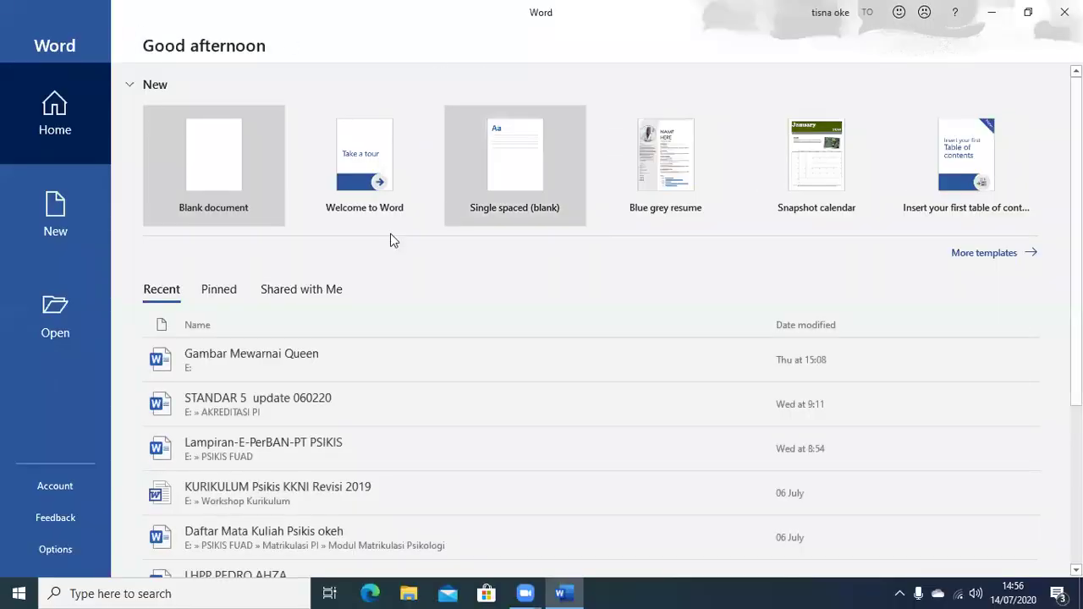
pyautogui.click(232, 145)
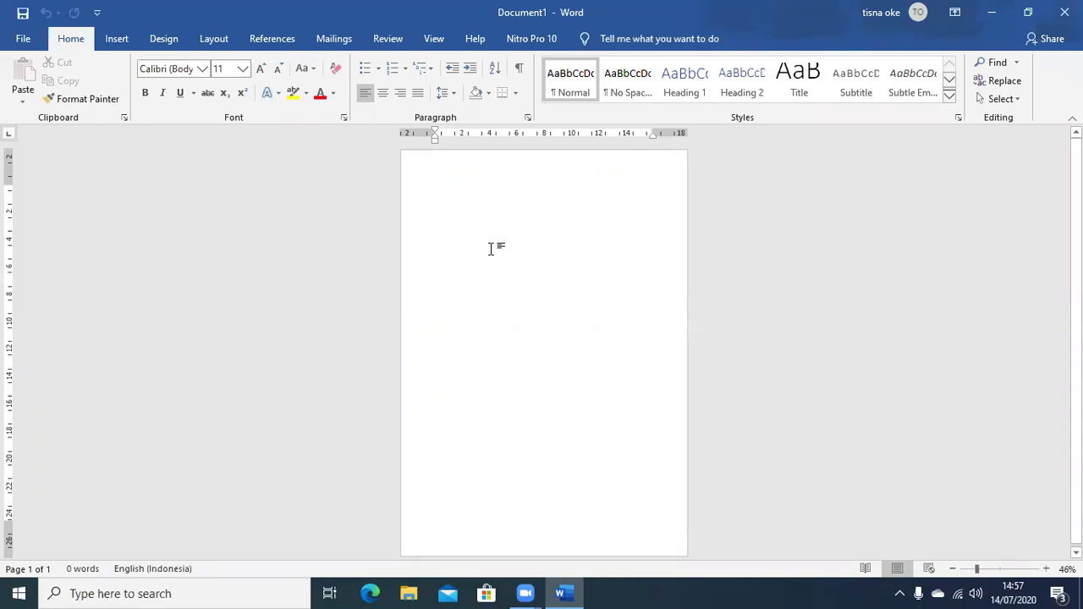
pyautogui.click(980, 17)
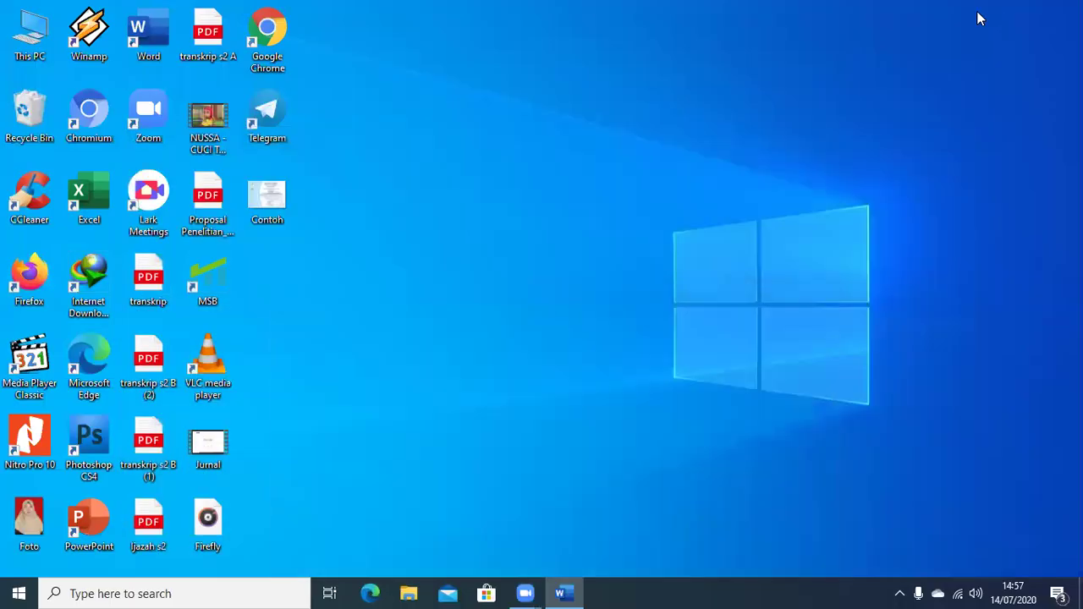
pyautogui.doubleClick(280, 197)
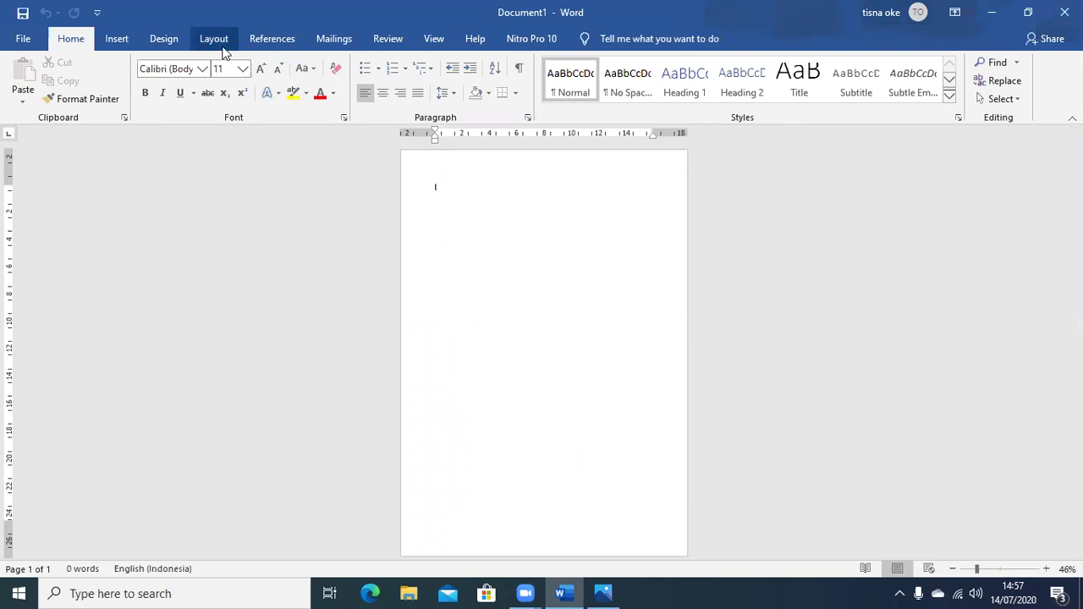
# Set the page orientation to Landscape for the whole document
pyautogui.click(222, 45)
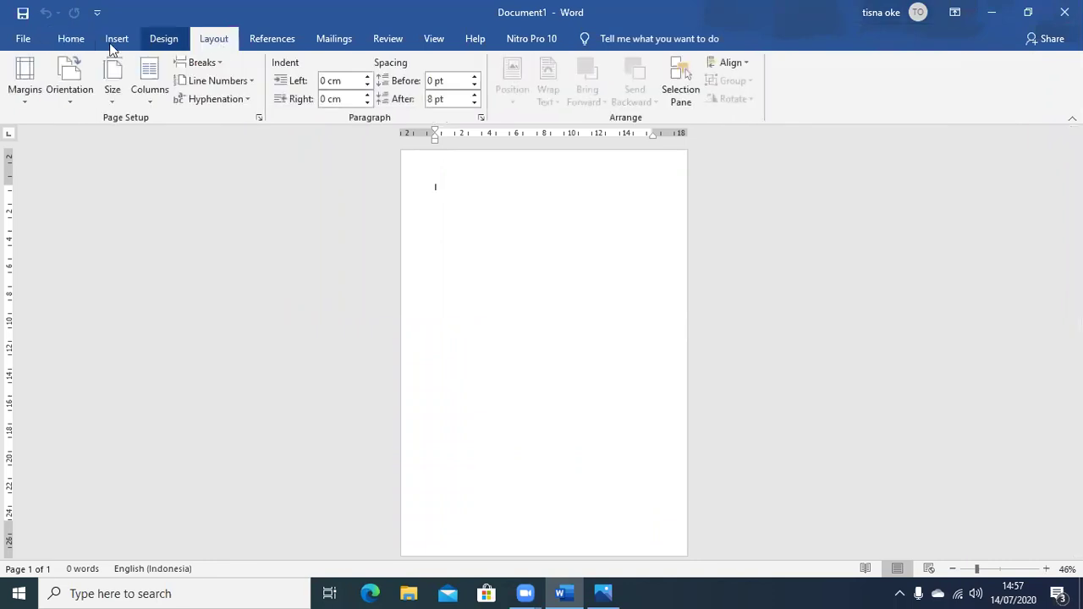
pyautogui.click(259, 119)
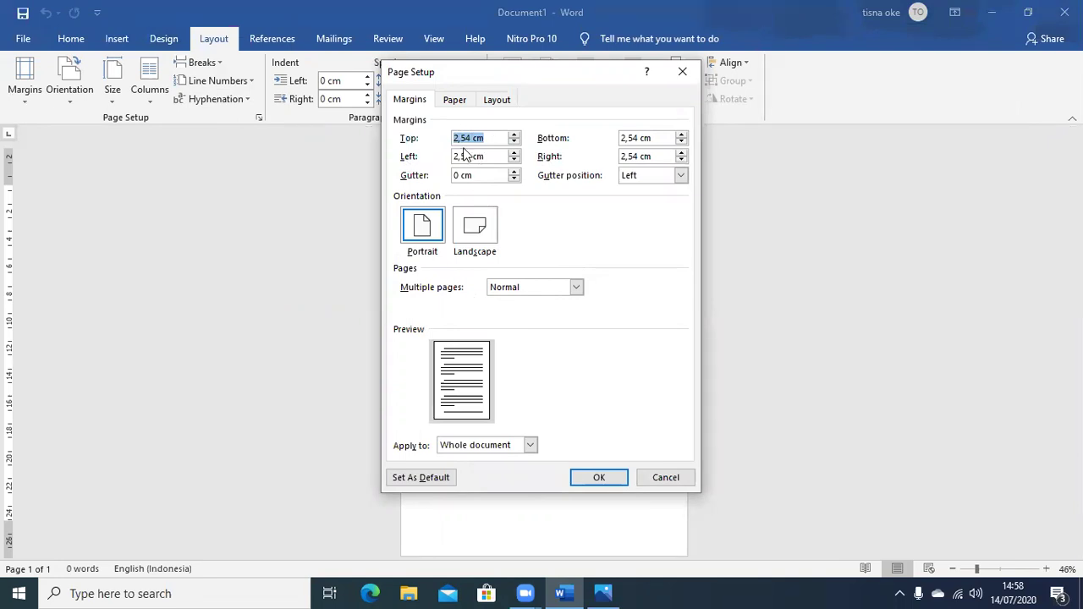
pyautogui.click(467, 235)
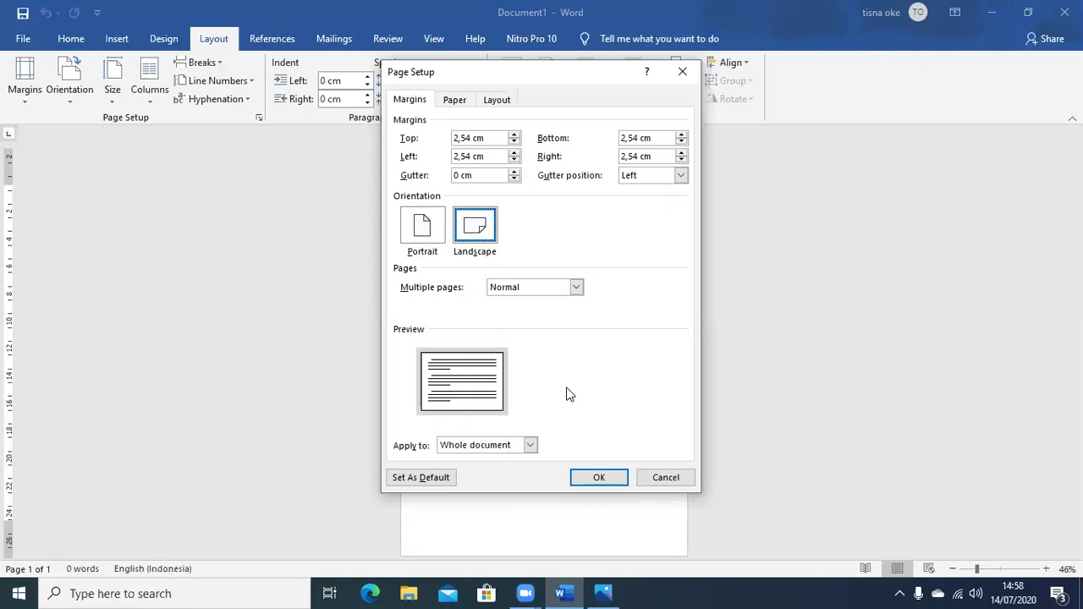
pyautogui.click(592, 478)
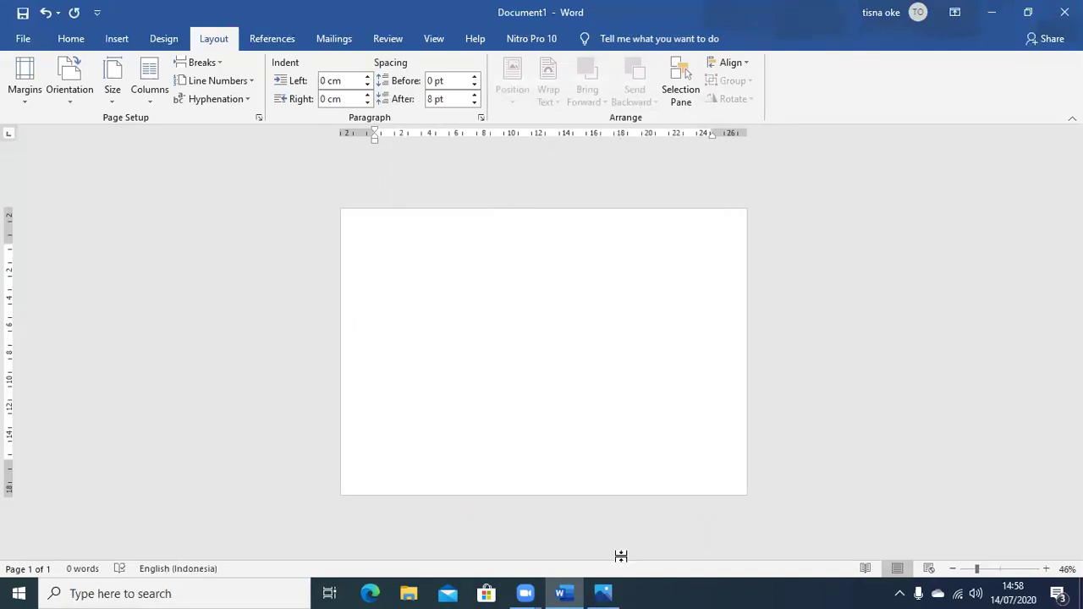
# Copy the certificate image from the Photos app and paste it into the landscape Word page
pyautogui.click(602, 594)
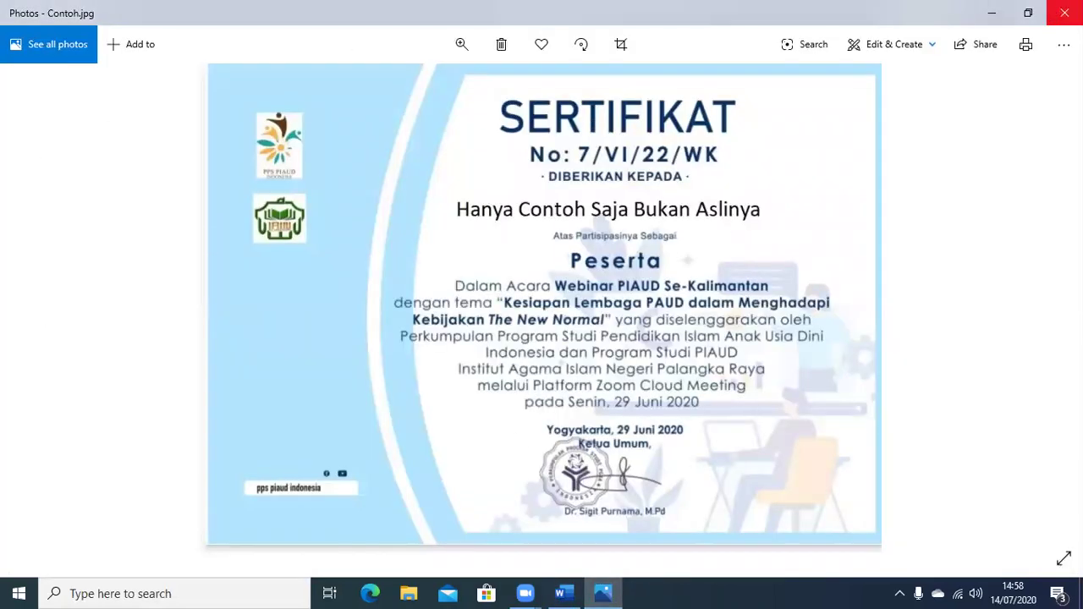
pyautogui.rightClick(535, 222)
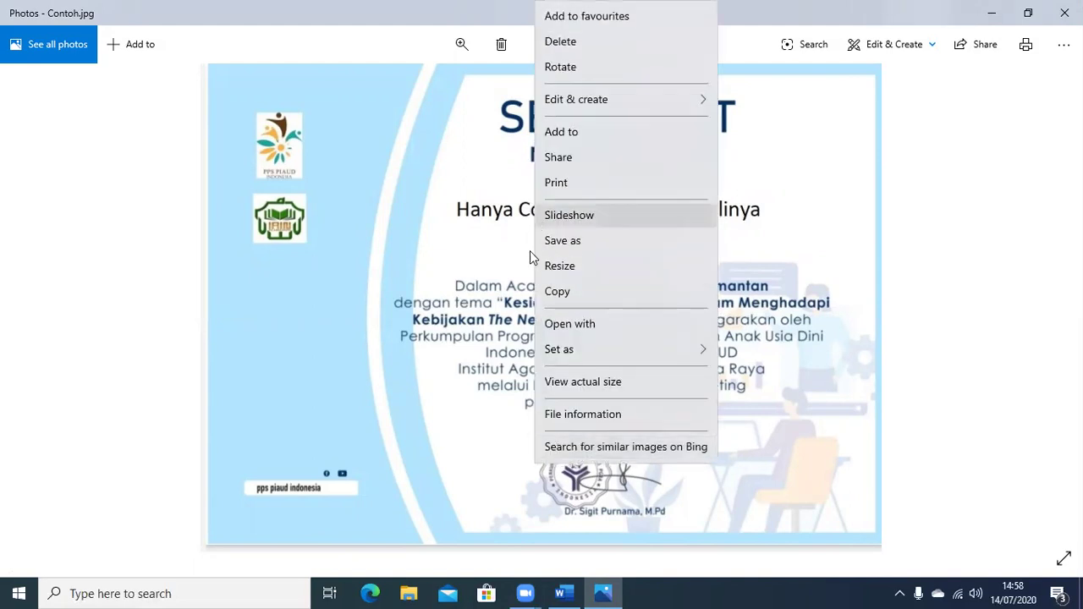
pyautogui.click(544, 295)
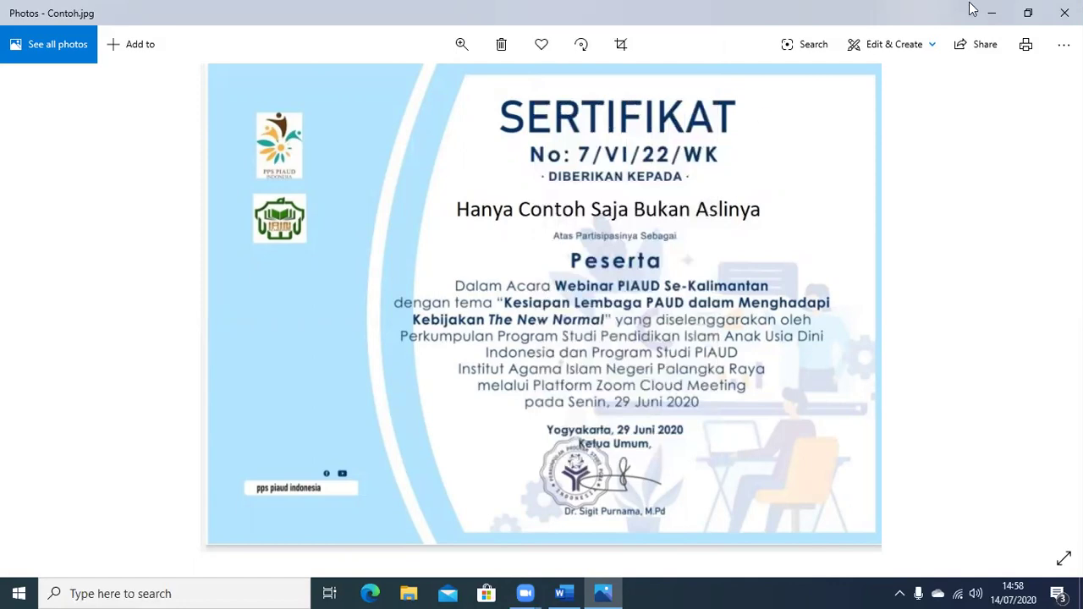
pyautogui.click(992, 19)
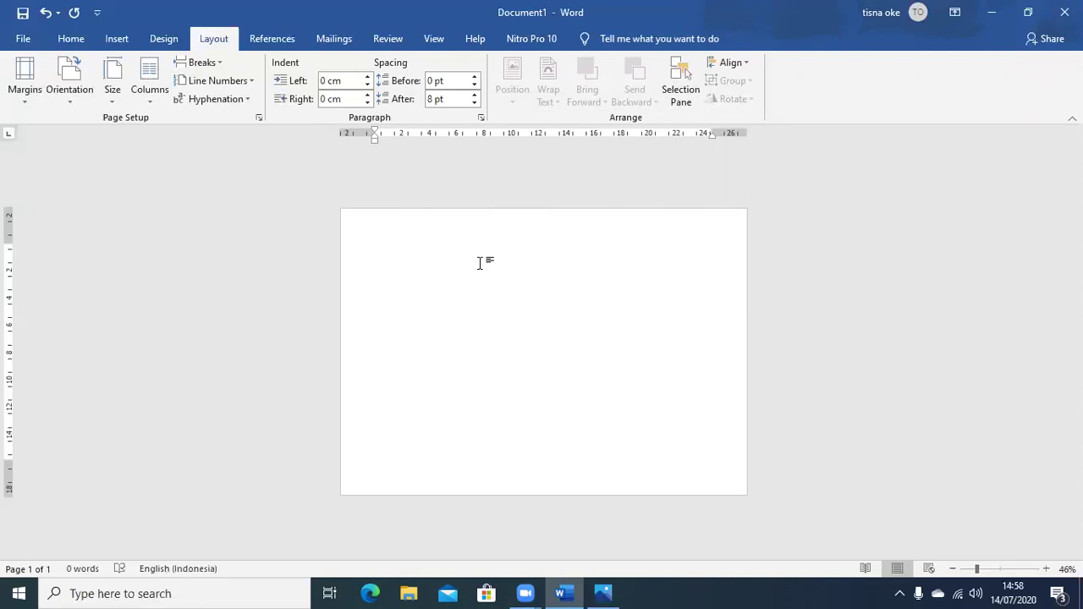
pyautogui.hotkey('ctrl', 'v')
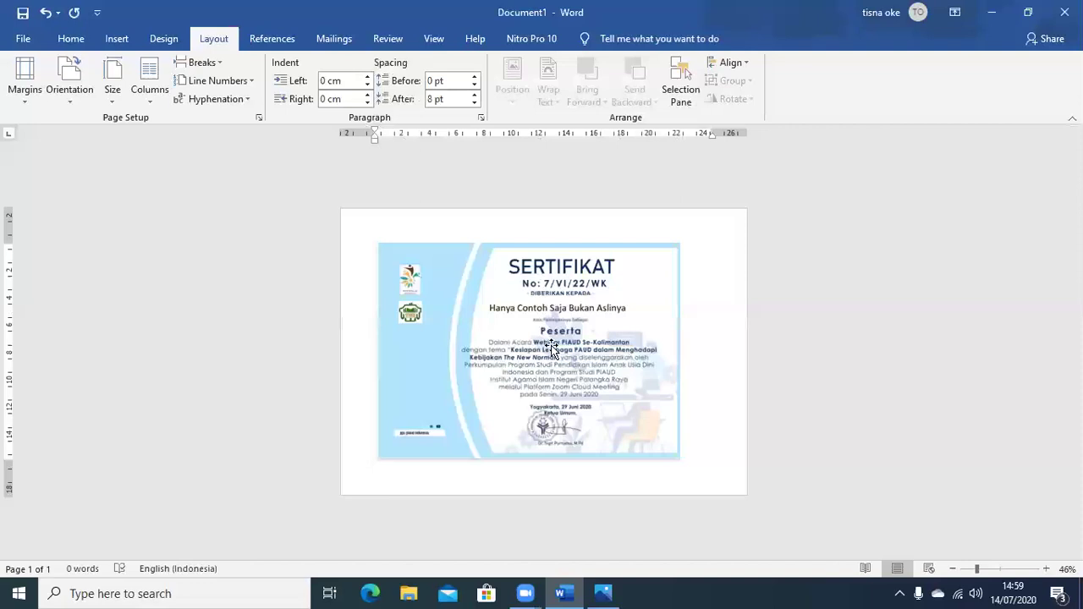
# Enlarge the pasted certificate picture proportionally from its corner until it is about as wide as the page
pyautogui.moveTo(508, 329); pyautogui.dragTo(501, 290)
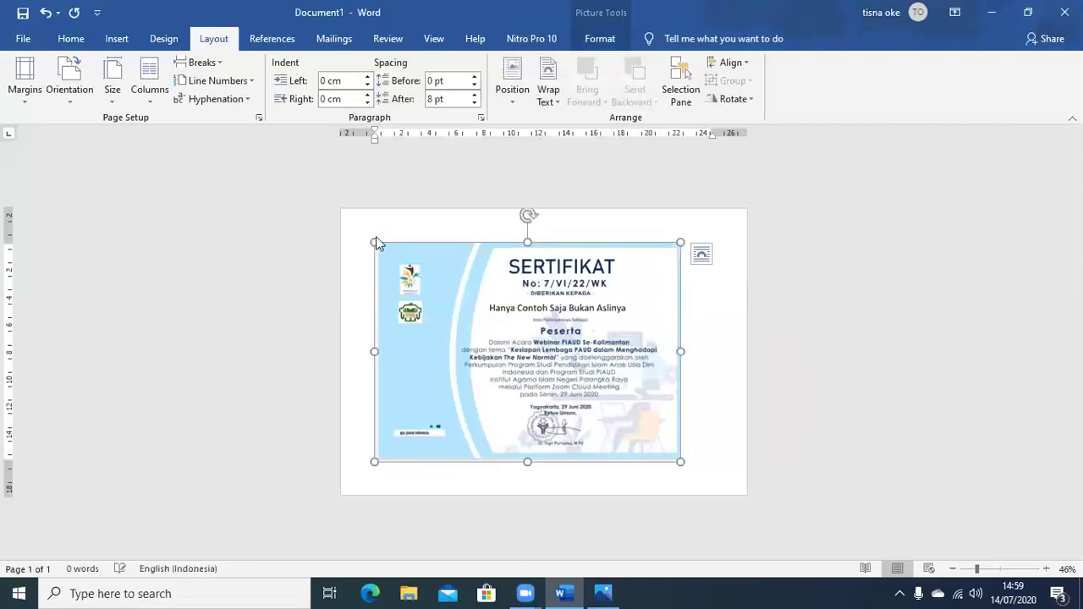
pyautogui.click(374, 236)
pyautogui.click(380, 244)
pyautogui.moveTo(375, 242); pyautogui.dragTo(496, 358)
pyautogui.moveTo(562, 374); pyautogui.dragTo(757, 508)
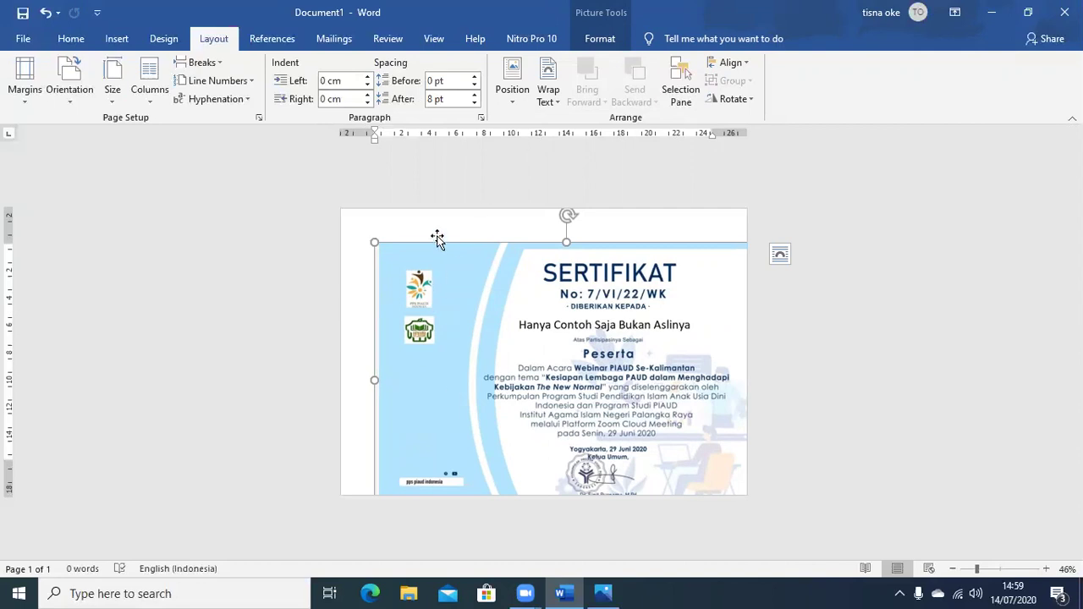
# Set the certificate picture's text wrapping to In Front of Text
pyautogui.rightClick(513, 325)
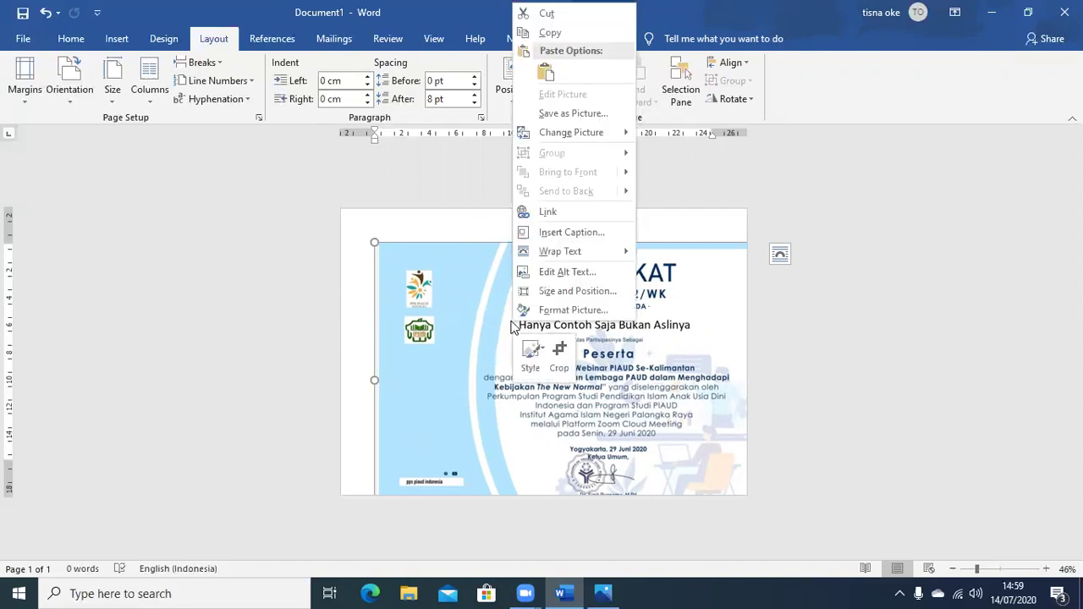
pyautogui.moveTo(548, 258)
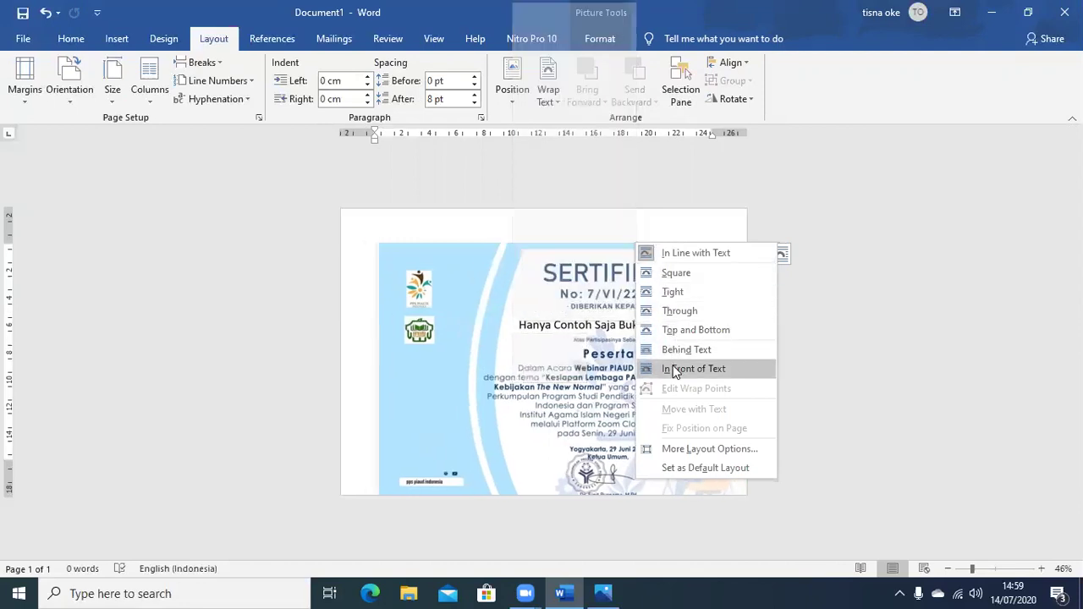
pyautogui.click(674, 370)
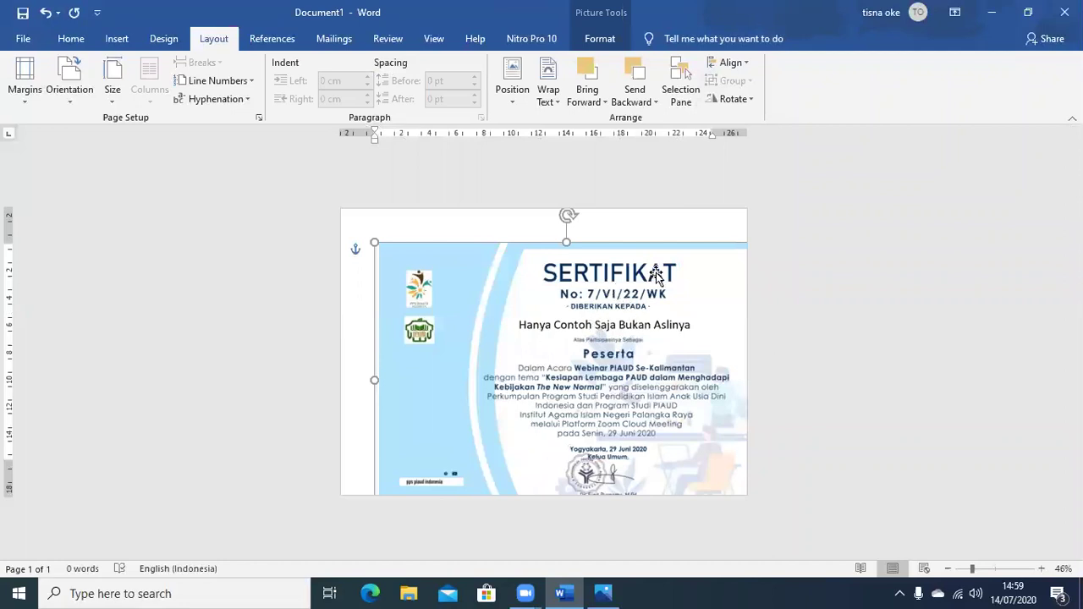
# Reposition and resize the certificate picture so it fits the page with a narrow white margin on all sides
pyautogui.moveTo(606, 336)
pyautogui.mouseDown()
pyautogui.moveTo(576, 313)
pyautogui.moveTo(577, 329)
pyautogui.moveTo(575, 292)
pyautogui.moveTo(574, 317)
pyautogui.moveTo(553, 302)
pyautogui.moveTo(570, 315)
pyautogui.moveTo(602, 310)
pyautogui.moveTo(595, 320)
pyautogui.mouseUp()
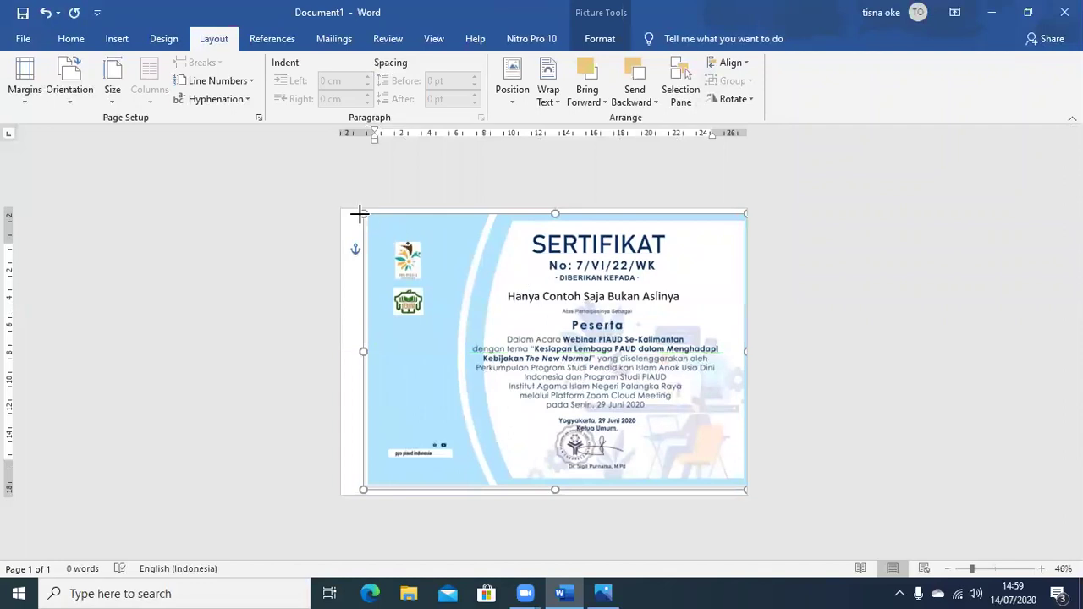
pyautogui.moveTo(363, 213); pyautogui.dragTo(346, 212)
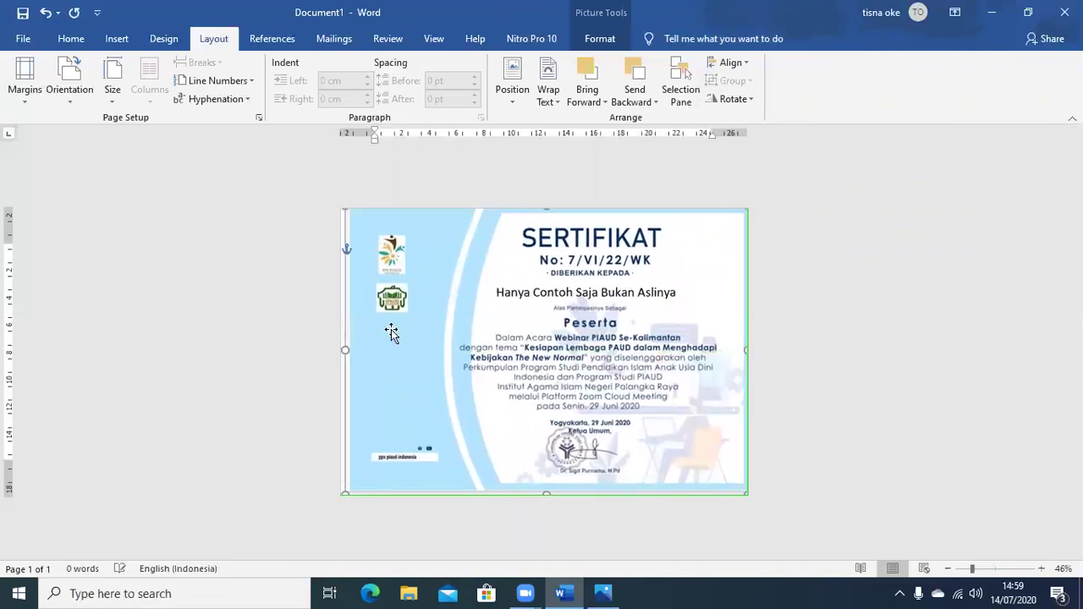
pyautogui.moveTo(343, 492); pyautogui.dragTo(359, 486)
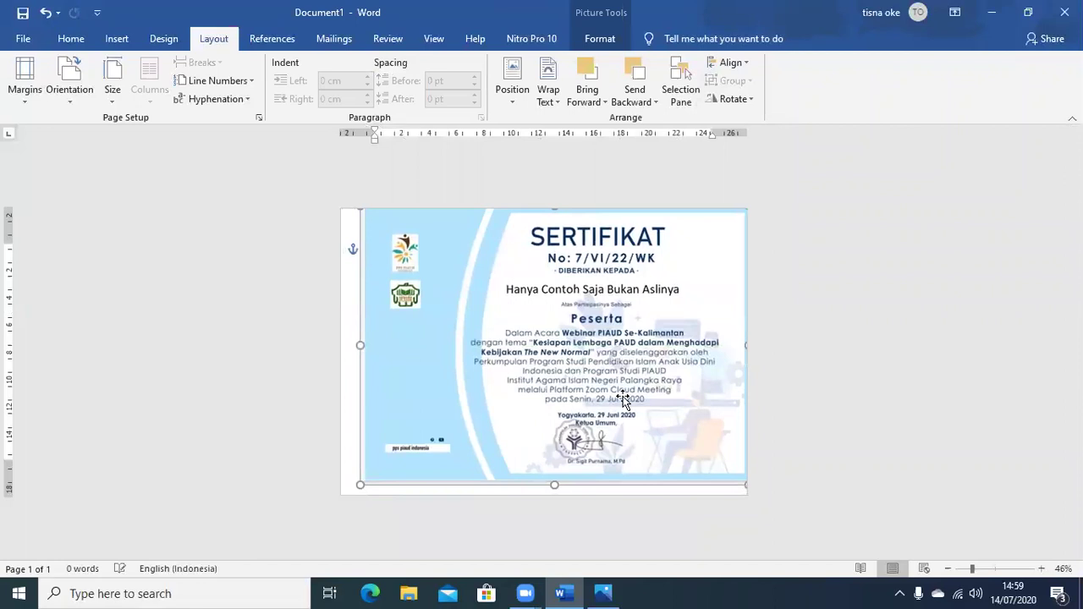
pyautogui.moveTo(554, 209); pyautogui.dragTo(552, 219)
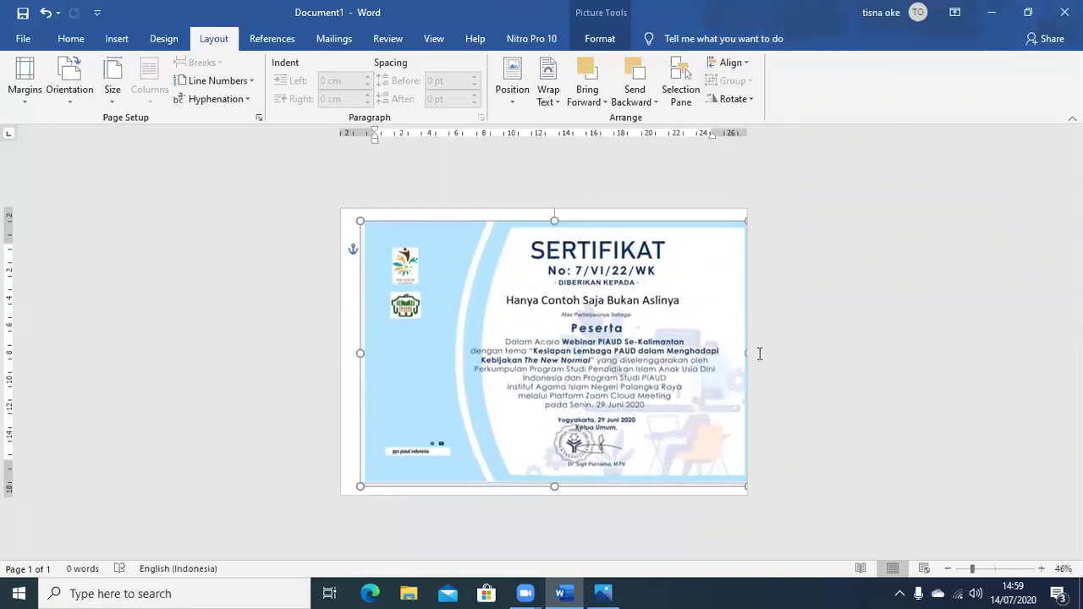
pyautogui.moveTo(734, 349); pyautogui.dragTo(729, 352)
pyautogui.click(826, 290)
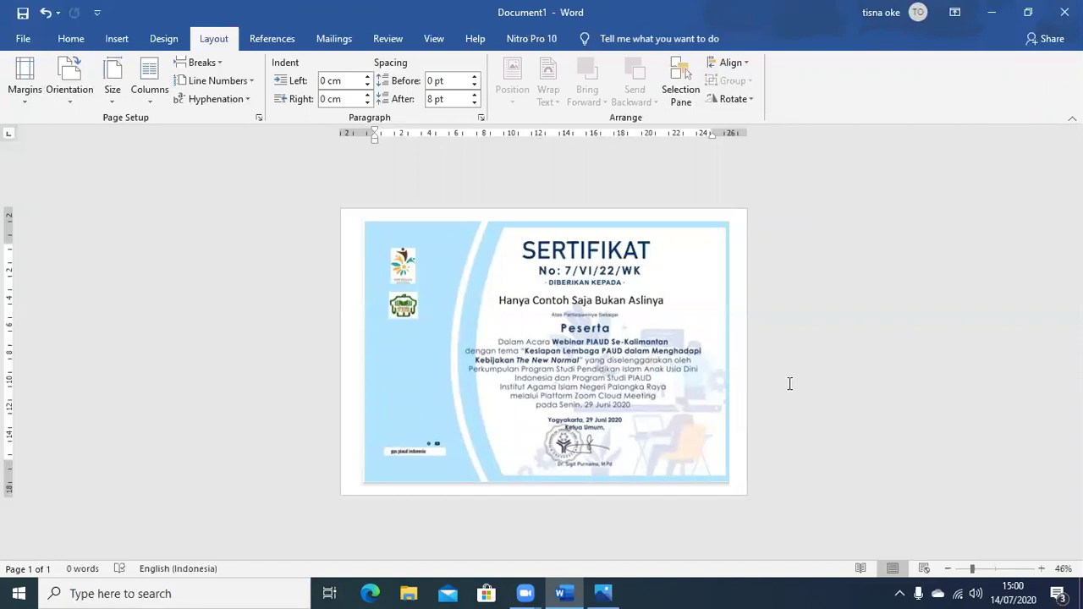
# Insert empty paragraphs into the document until the certificate picture is pushed onto a second page
pyautogui.click(735, 358)
pyautogui.press('Return')
pyautogui.press('Return')
pyautogui.press('Return')
pyautogui.press('Return')
pyautogui.press('Return')
pyautogui.press('Return')
pyautogui.press('Return')
pyautogui.press('Return')
pyautogui.press('Return')
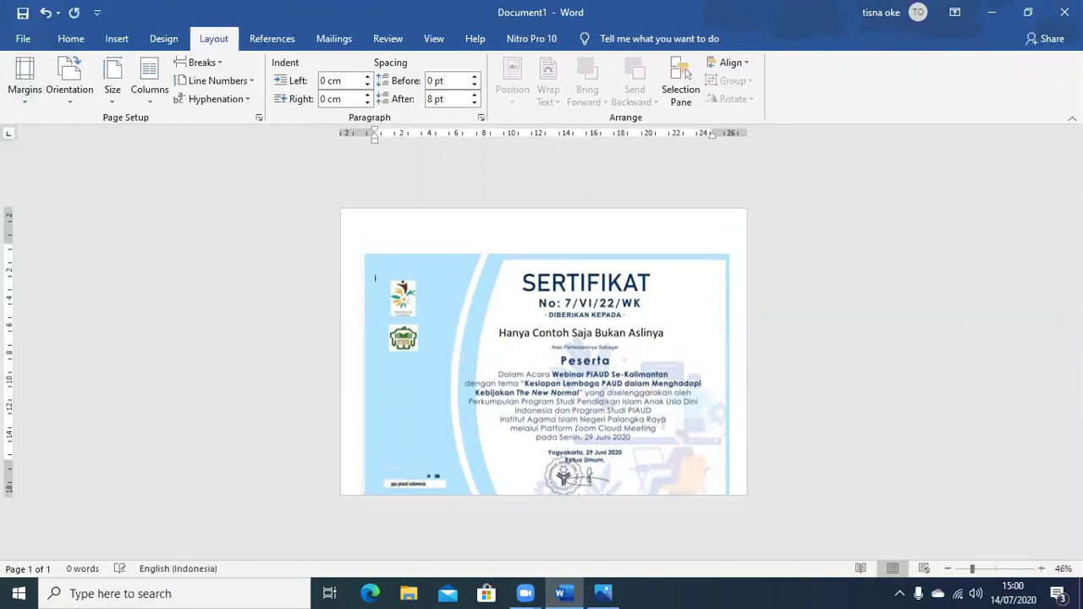
pyautogui.press('Return')
pyautogui.press('Return')
pyautogui.press('Return')
pyautogui.press('Return')
pyautogui.press('Return')
pyautogui.press('Return')
pyautogui.press('Return')
pyautogui.press('Return')
pyautogui.press('Return')
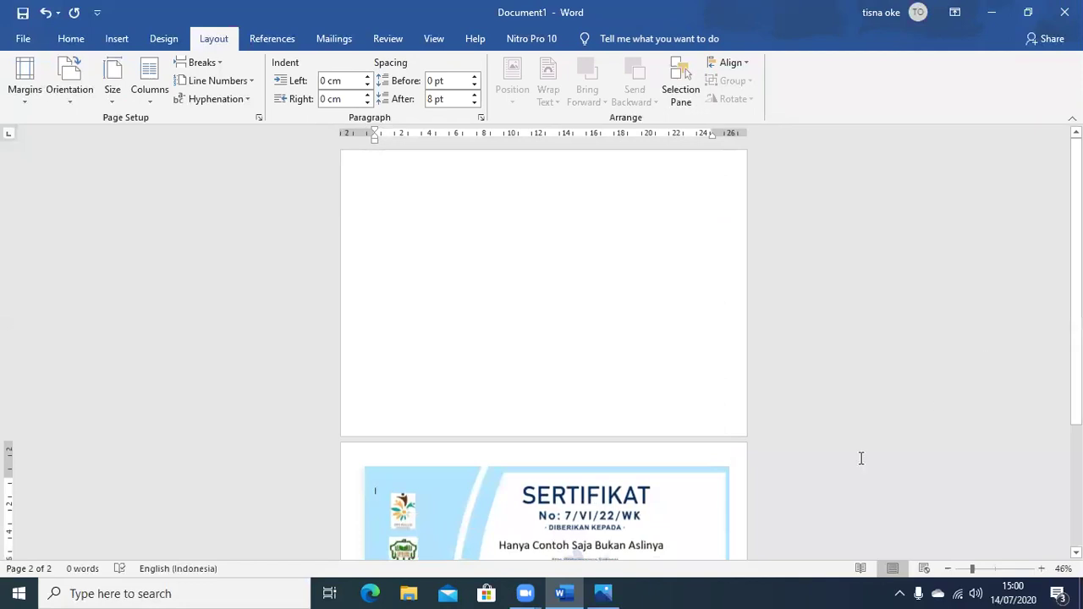
# Try to move the certificate picture back to the first page, and remove the added empty paragraphs
pyautogui.click(561, 479)
pyautogui.scroll(-3, 562, 225)
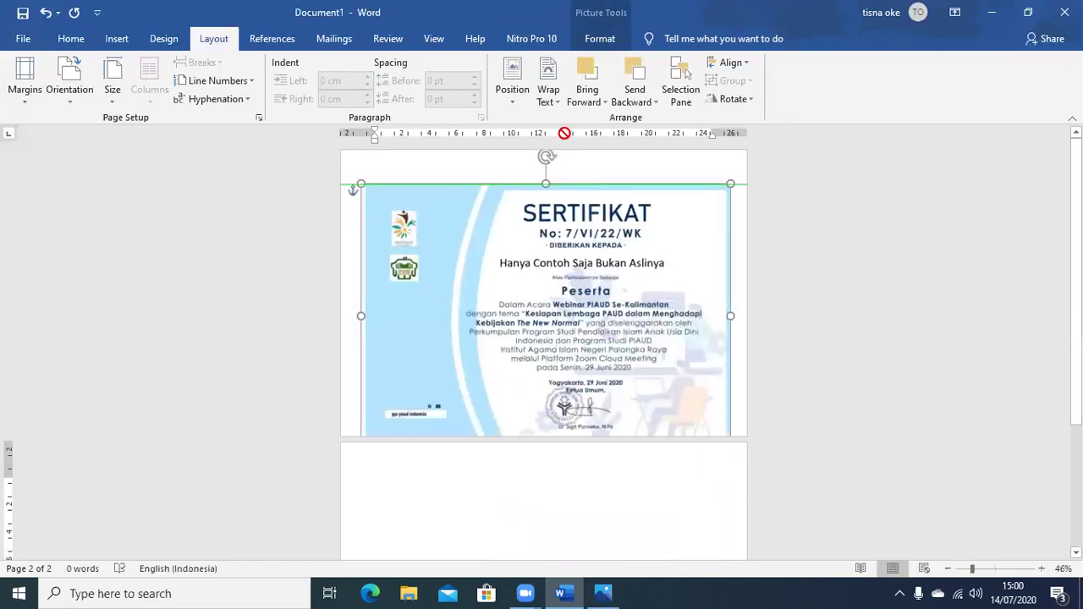
pyautogui.scroll(1, 557, 236)
pyautogui.click(567, 249)
pyautogui.moveTo(1075, 398); pyautogui.dragTo(1076, 332)
pyautogui.click(532, 313)
pyautogui.moveTo(1075, 148); pyautogui.dragTo(1075, 245)
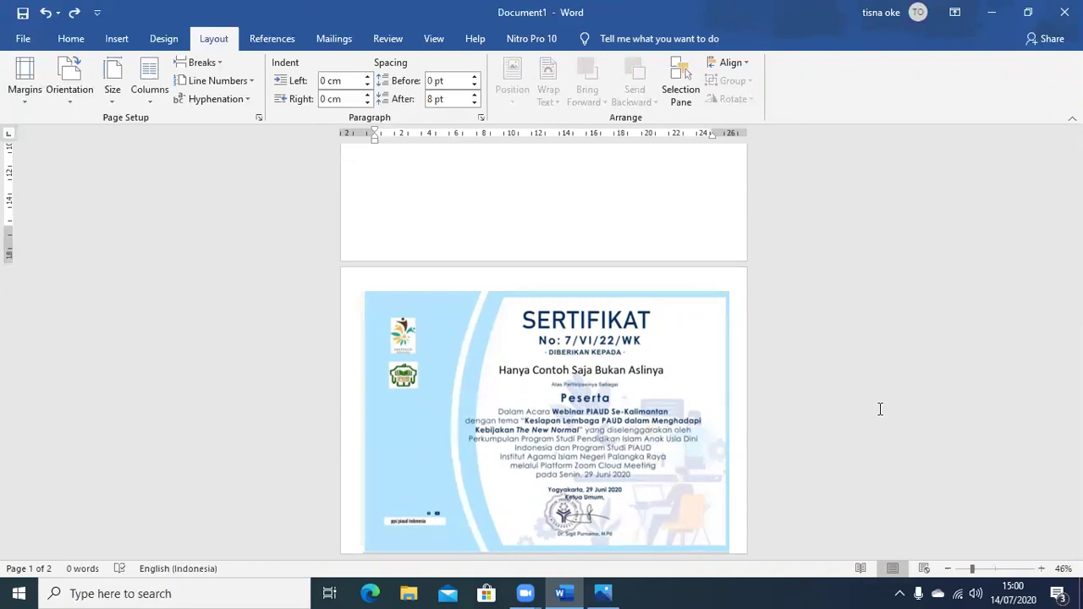
pyautogui.press('Delete')
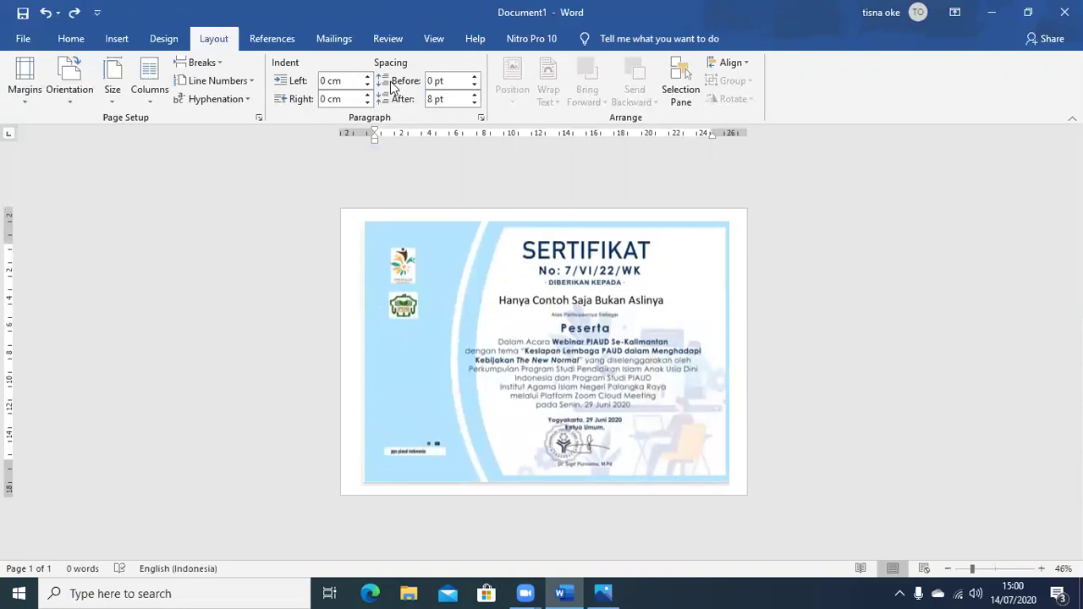
# Begin saving a copy of the certificate document to the Desktop folder under the file name Arsip Sertifikat
pyautogui.click(23, 38)
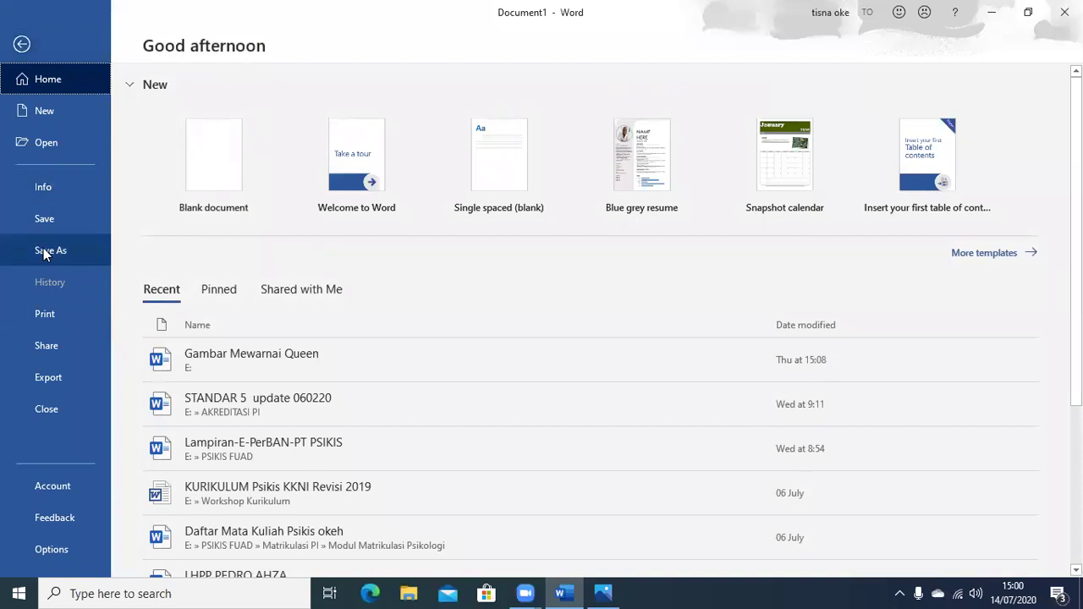
pyautogui.click(45, 252)
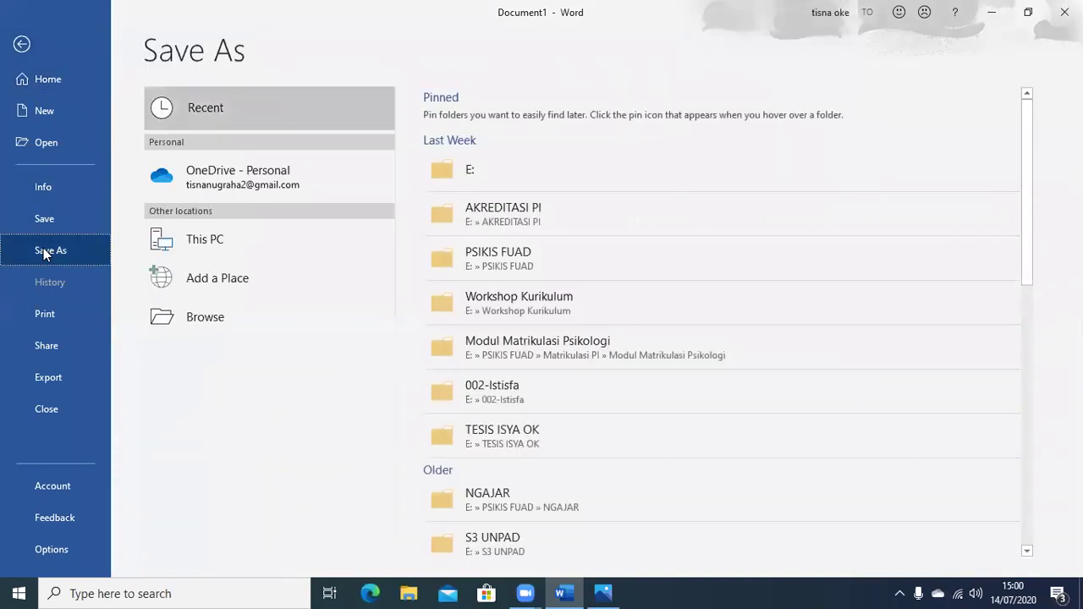
pyautogui.click(192, 244)
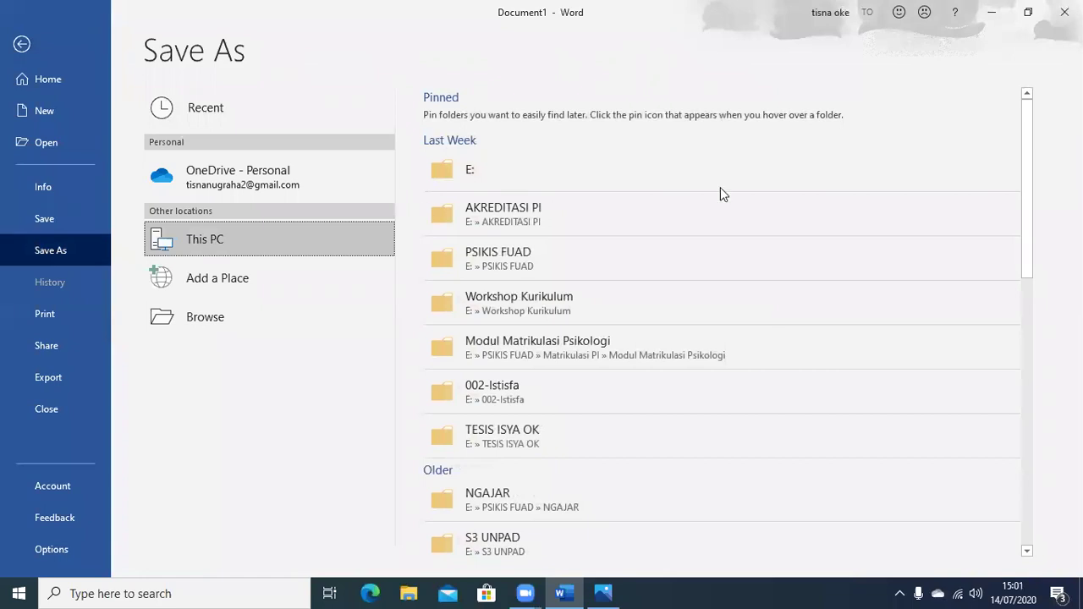
pyautogui.moveTo(1027, 234); pyautogui.dragTo(1029, 535)
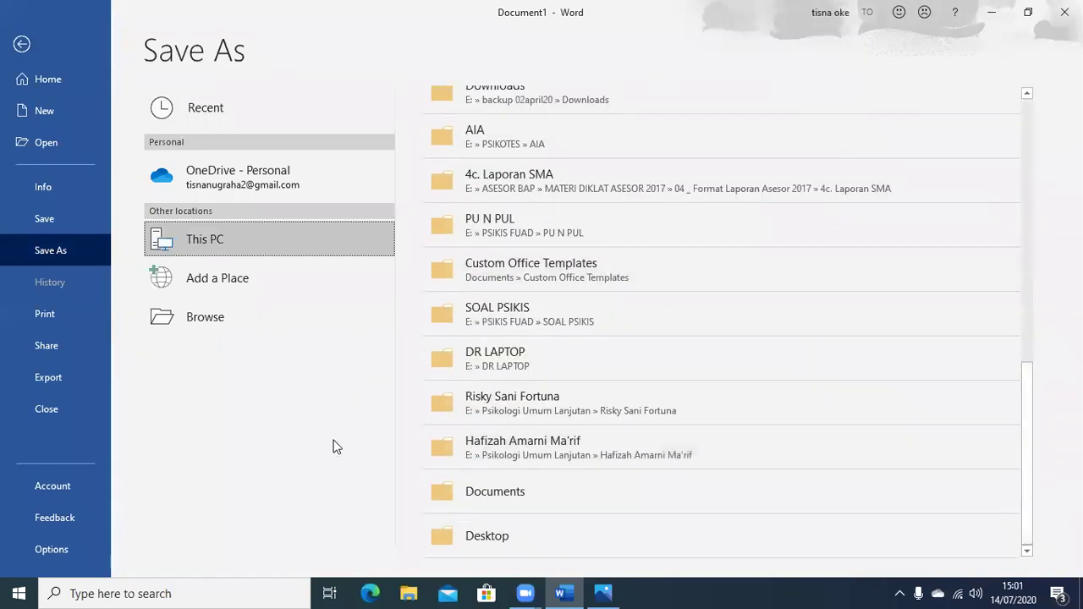
pyautogui.click(517, 540)
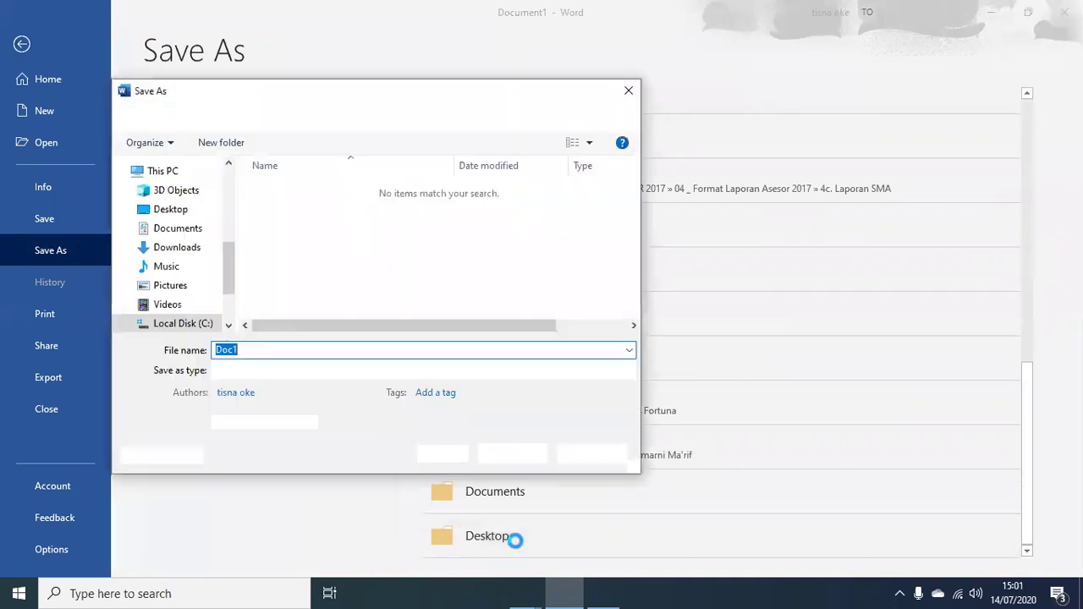
pyautogui.click(268, 348)
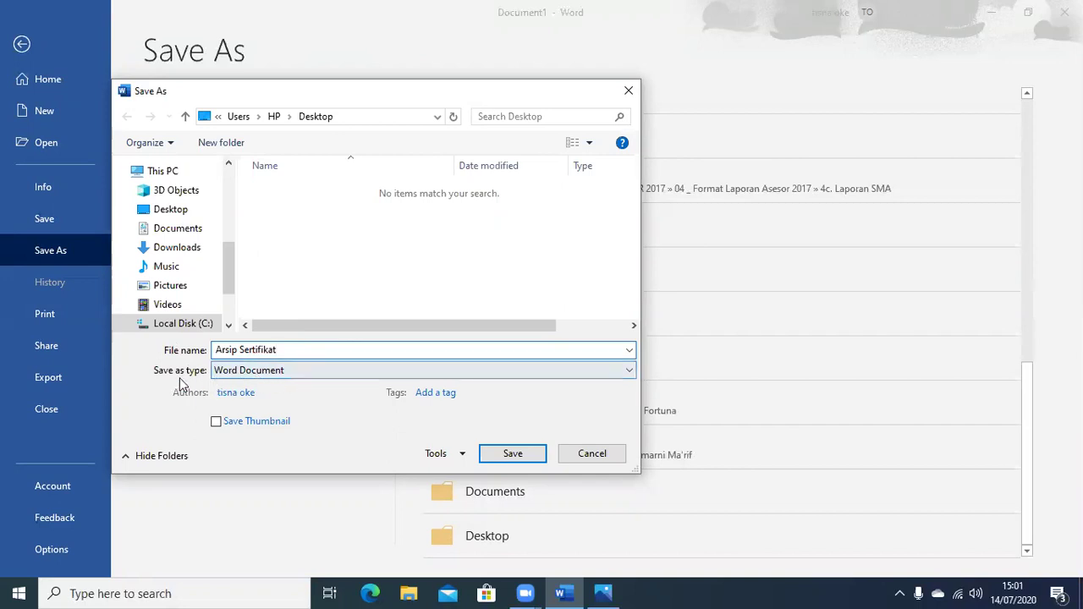
# Choose PDF as the file type for Arsip Sertifikat and save it to the Desktop
pyautogui.click(250, 378)
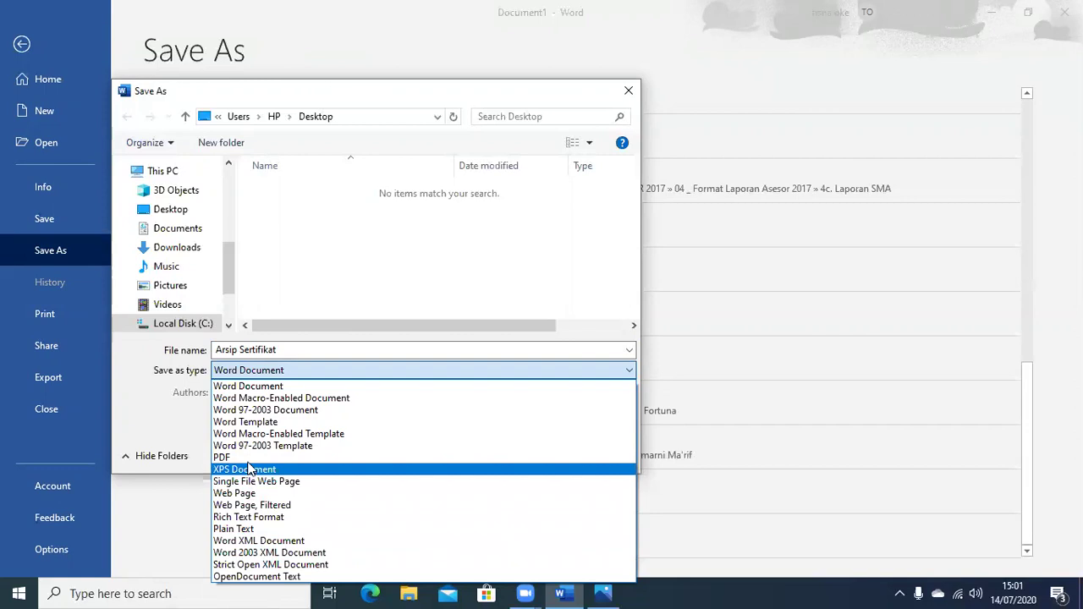
pyautogui.click(248, 457)
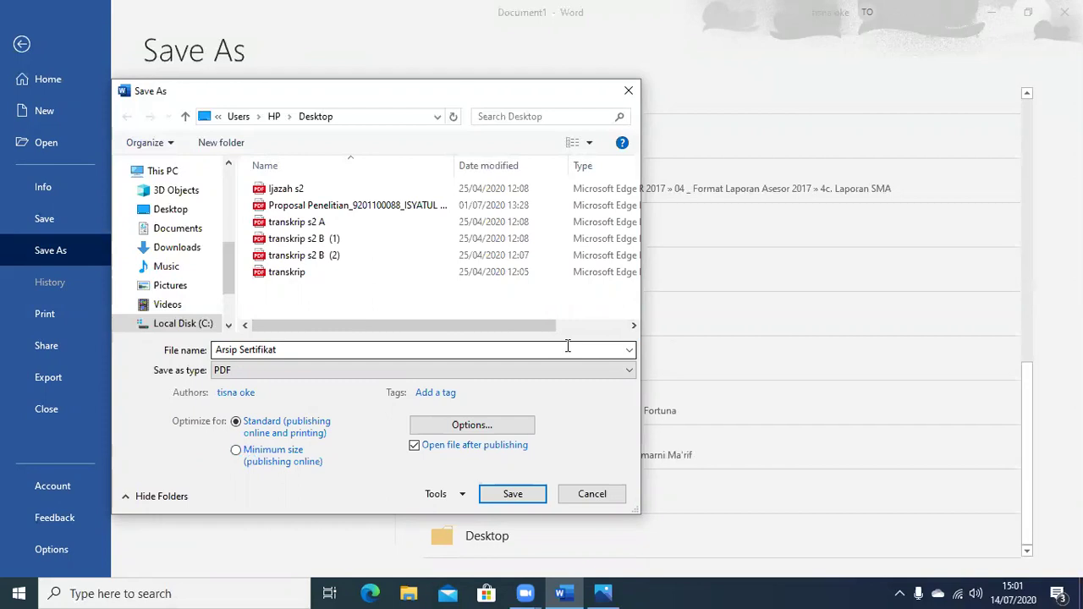
pyautogui.click(607, 375)
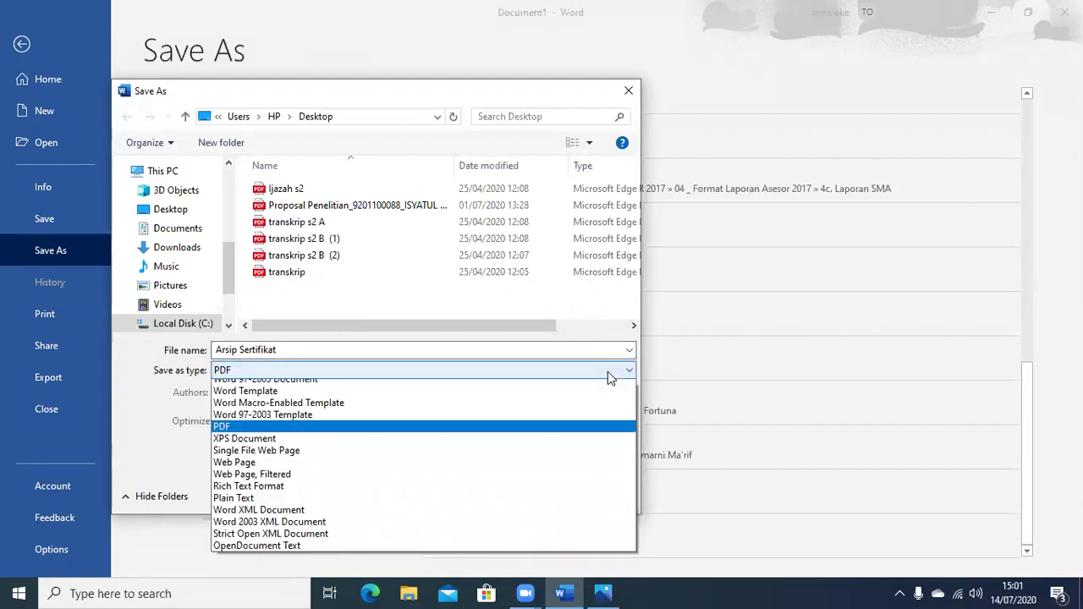
pyautogui.click(610, 375)
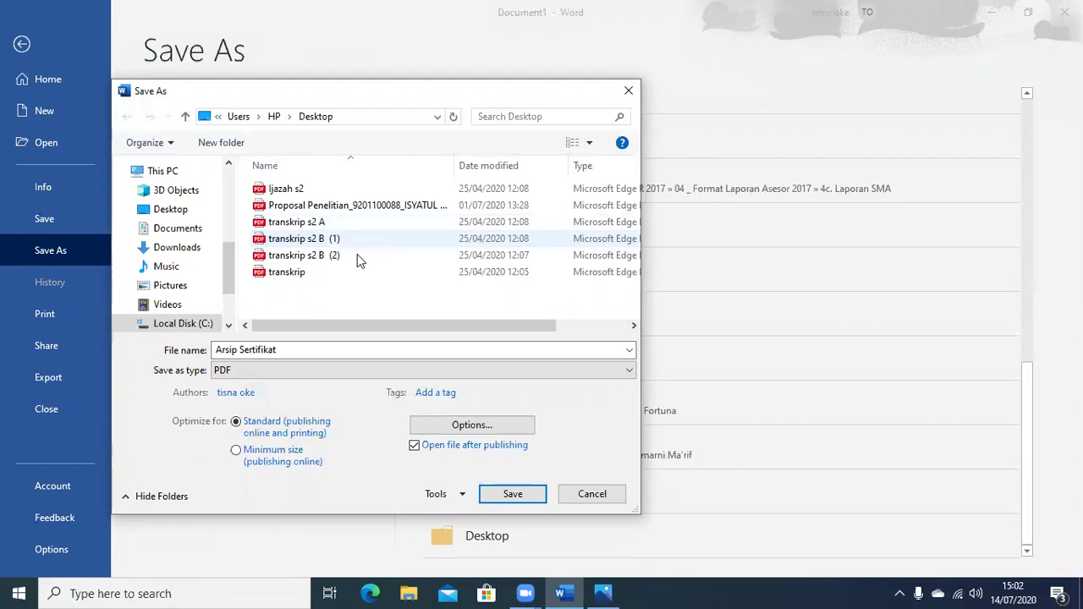
pyautogui.click(254, 374)
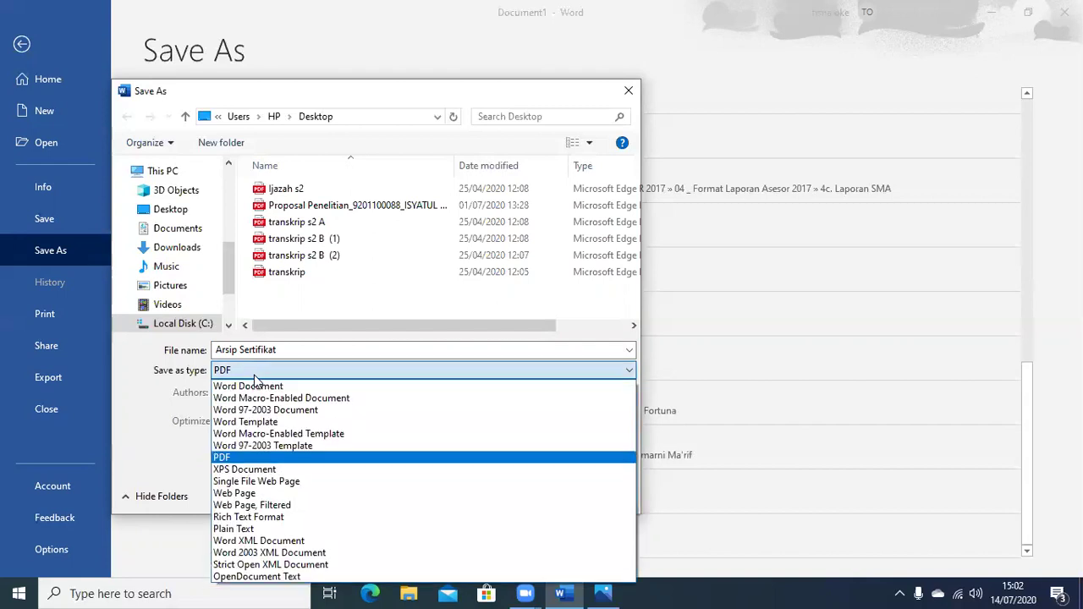
pyautogui.click(254, 460)
pyautogui.click(528, 499)
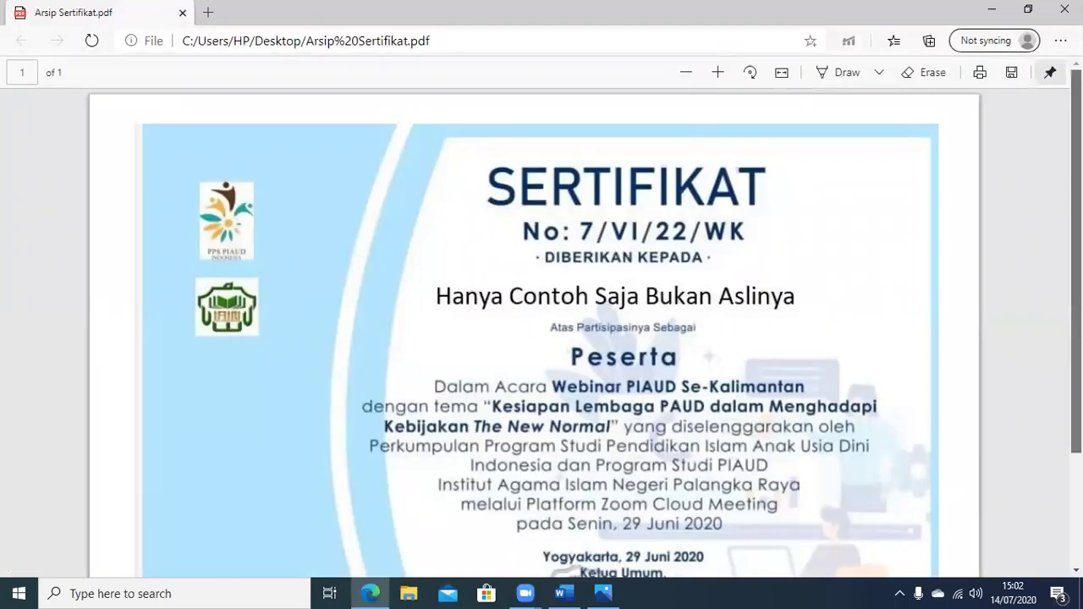
# Look over the exported certificate PDF from the heading down to the signature area
pyautogui.scroll(-2, 535, 332)
pyautogui.scroll(2, 535, 333)
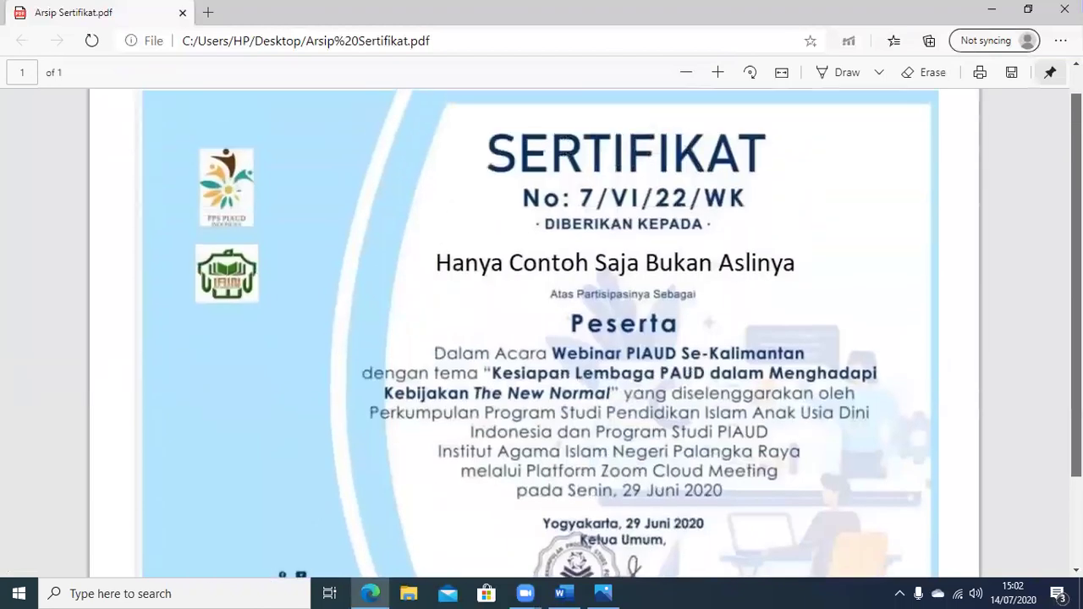
pyautogui.scroll(-2, 535, 333)
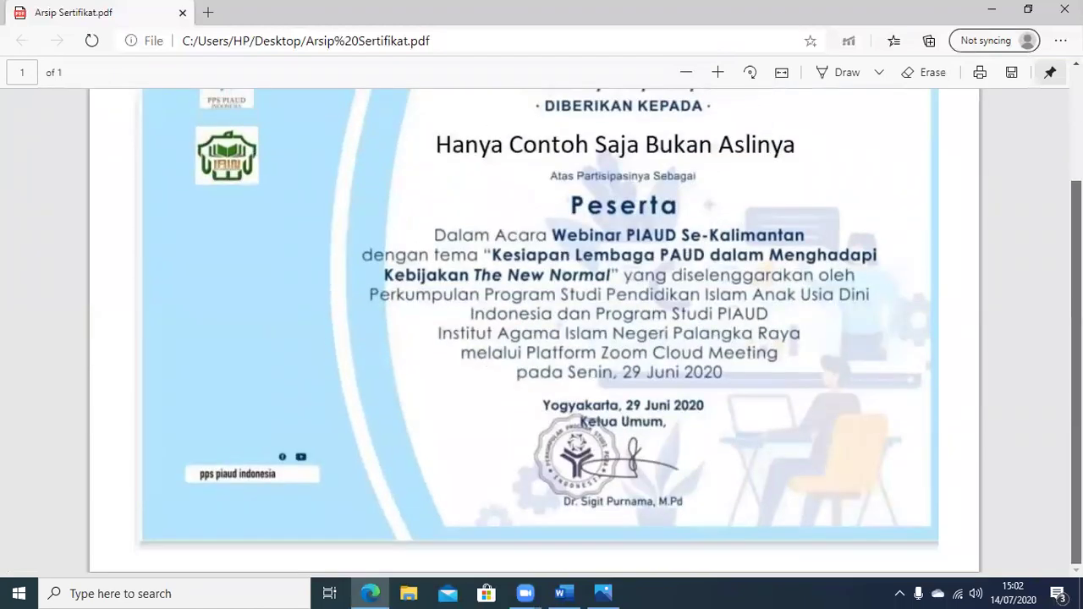
pyautogui.scroll(2, 535, 332)
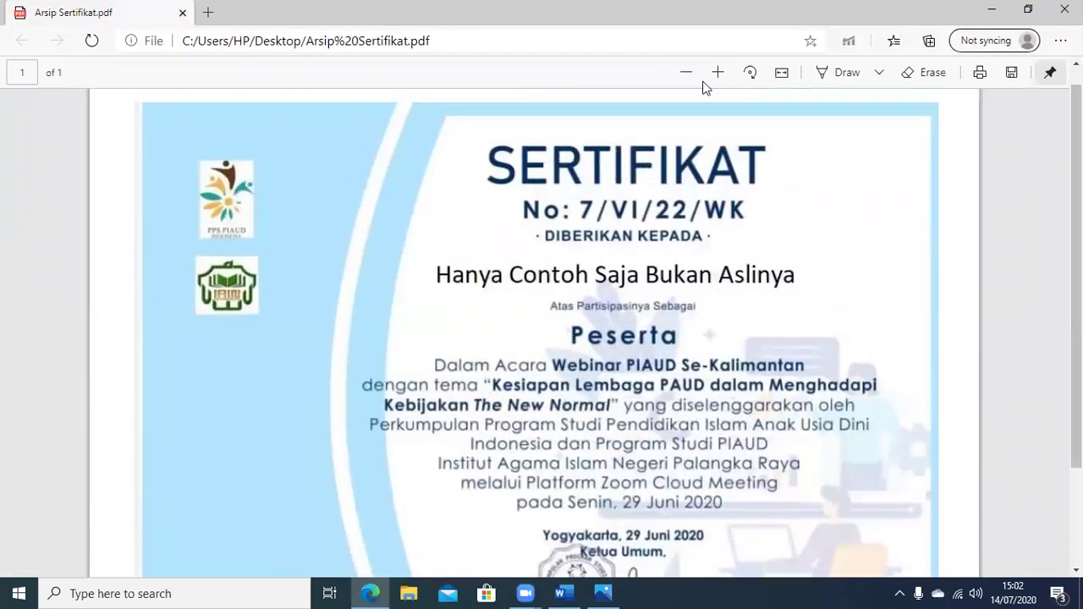
# Switch back to Word and close the certificate document without saving it as a Word file
pyautogui.hotkey('alt', 'Tab')
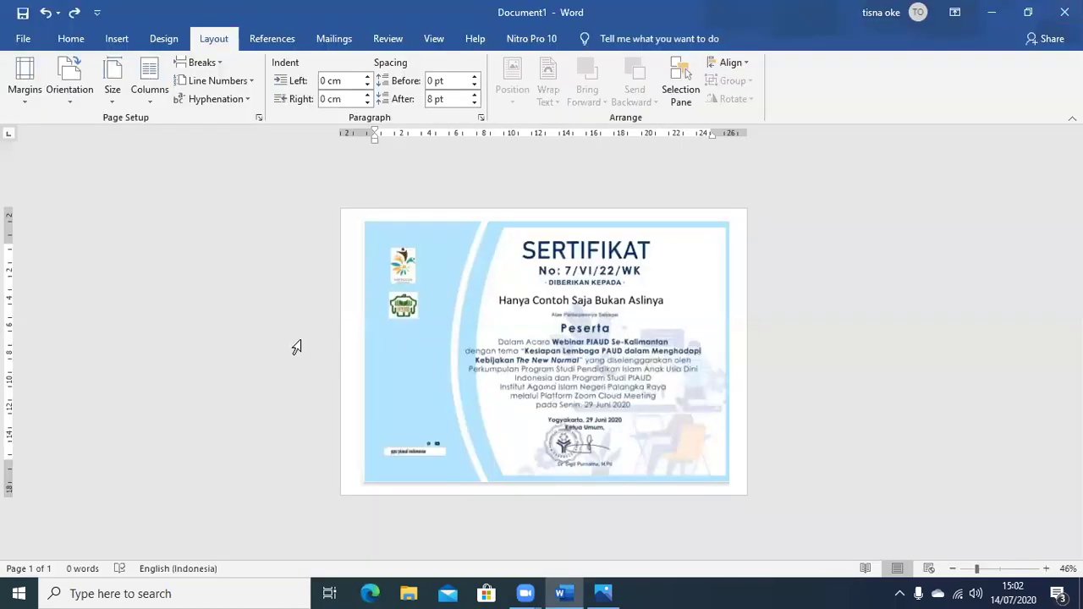
pyautogui.click(1064, 12)
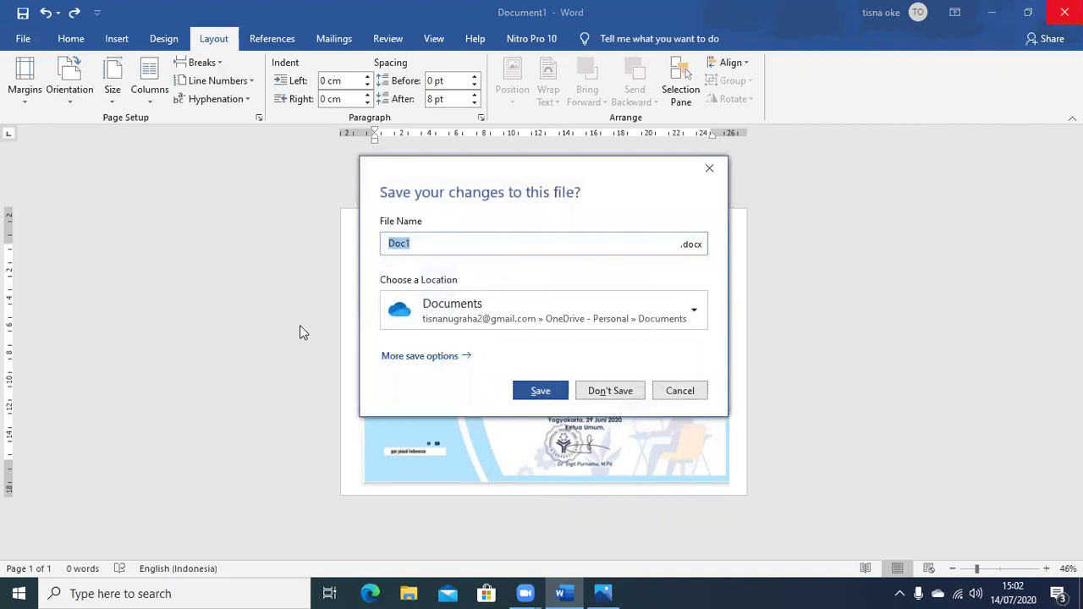
pyautogui.click(617, 392)
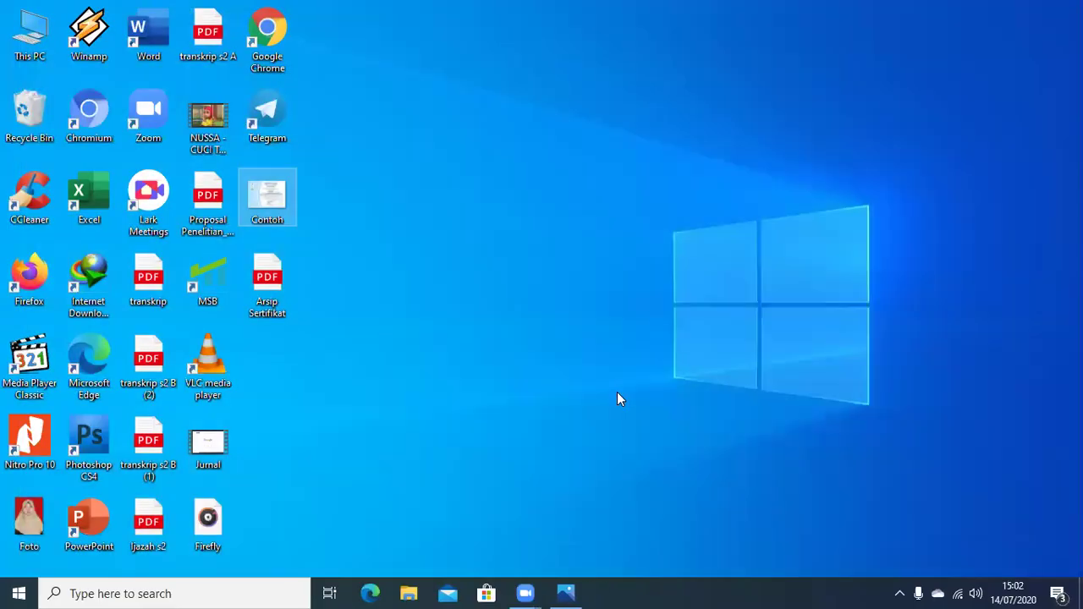
# Open the Arsip Sertifikat PDF from the Desktop, view the certificate as a whole page, and close it
pyautogui.doubleClick(269, 279)
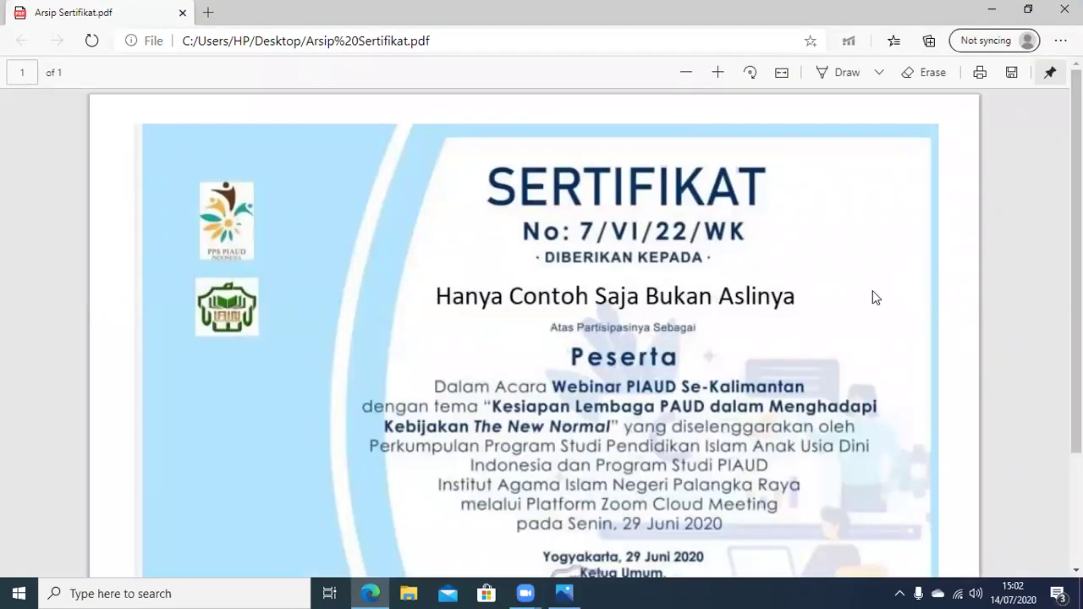
pyautogui.hotkey('ctrl', '-')
pyautogui.hotkey('ctrl', '-')
pyautogui.hotkey('ctrl', '-')
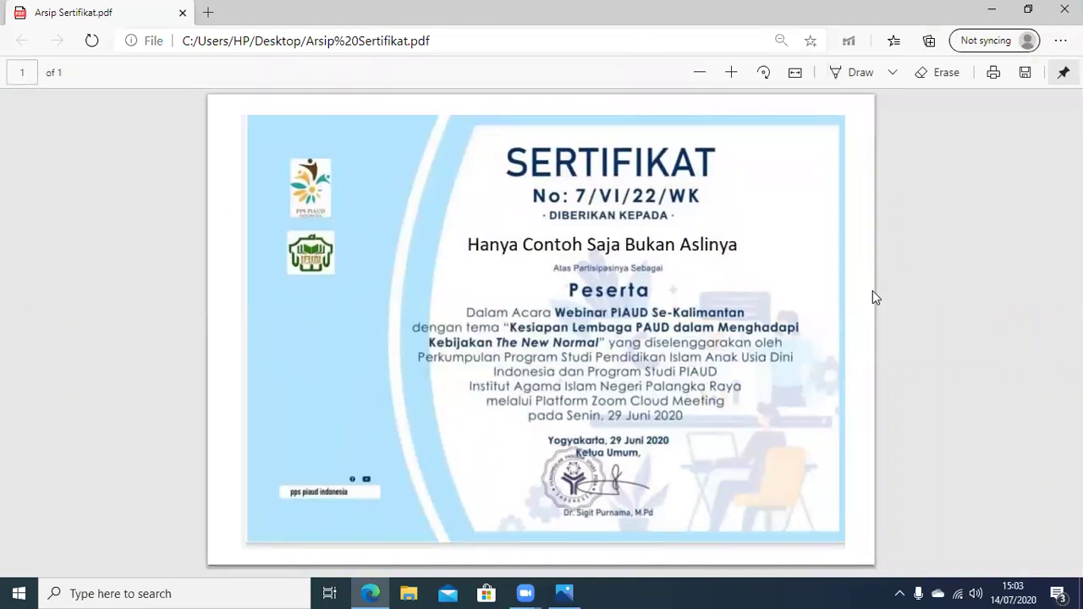
pyautogui.click(1064, 9)
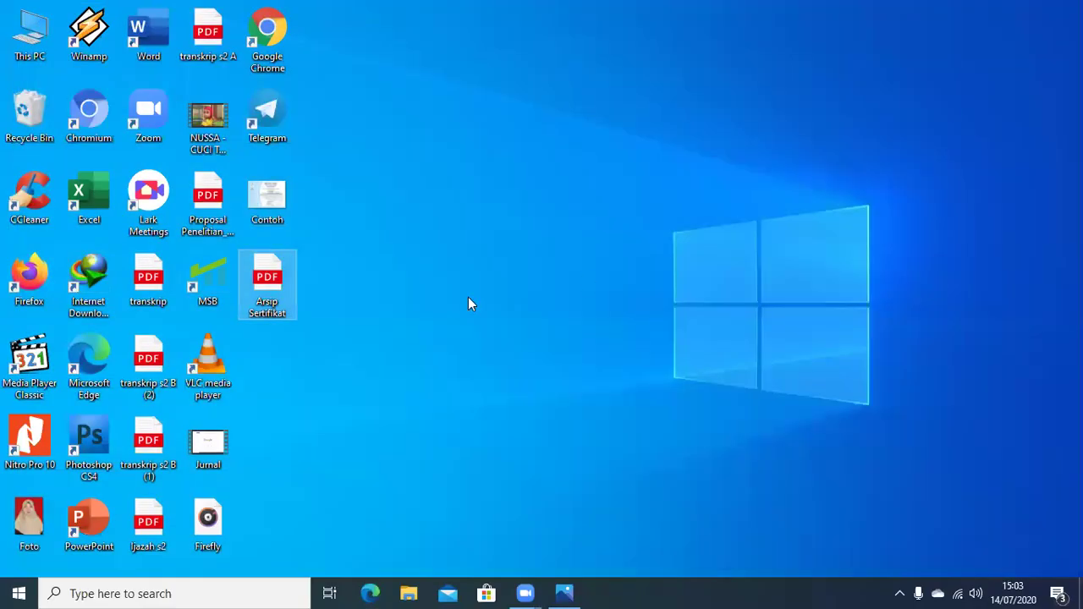
# Check the file properties of the Arsip Sertifikat PDF on the Desktop, including its size, and close them
pyautogui.rightClick(265, 287)
pyautogui.click(416, 561)
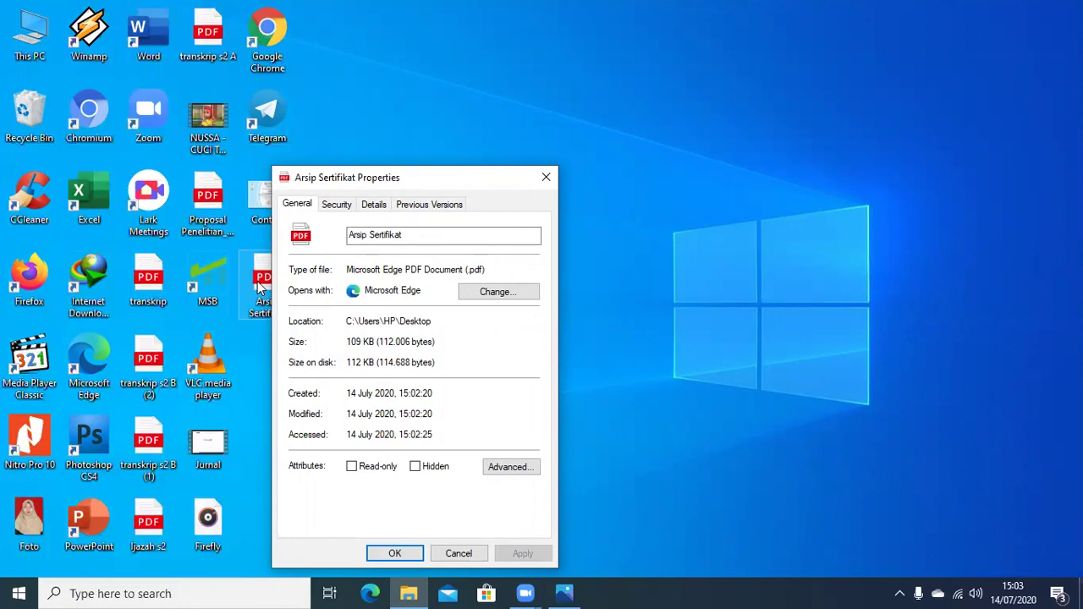
pyautogui.click(552, 180)
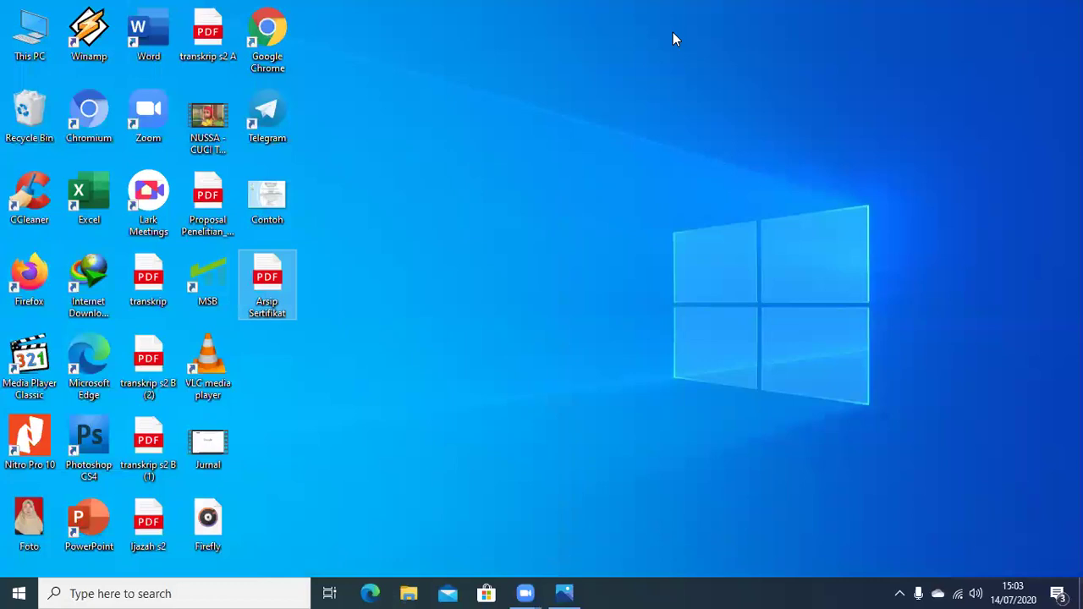